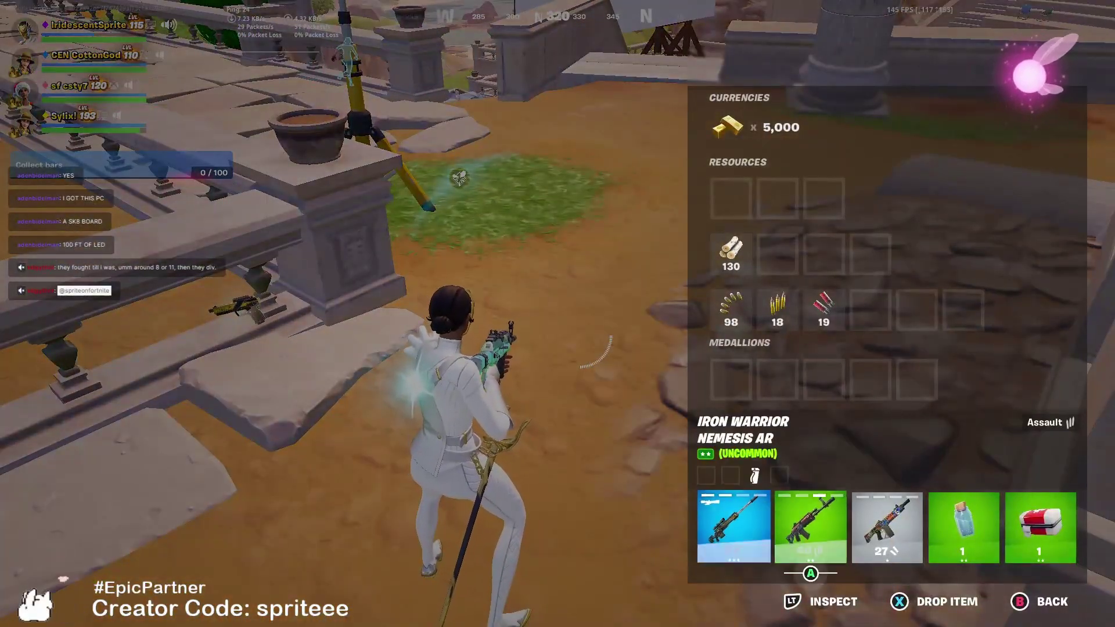
pyautogui.press('i')
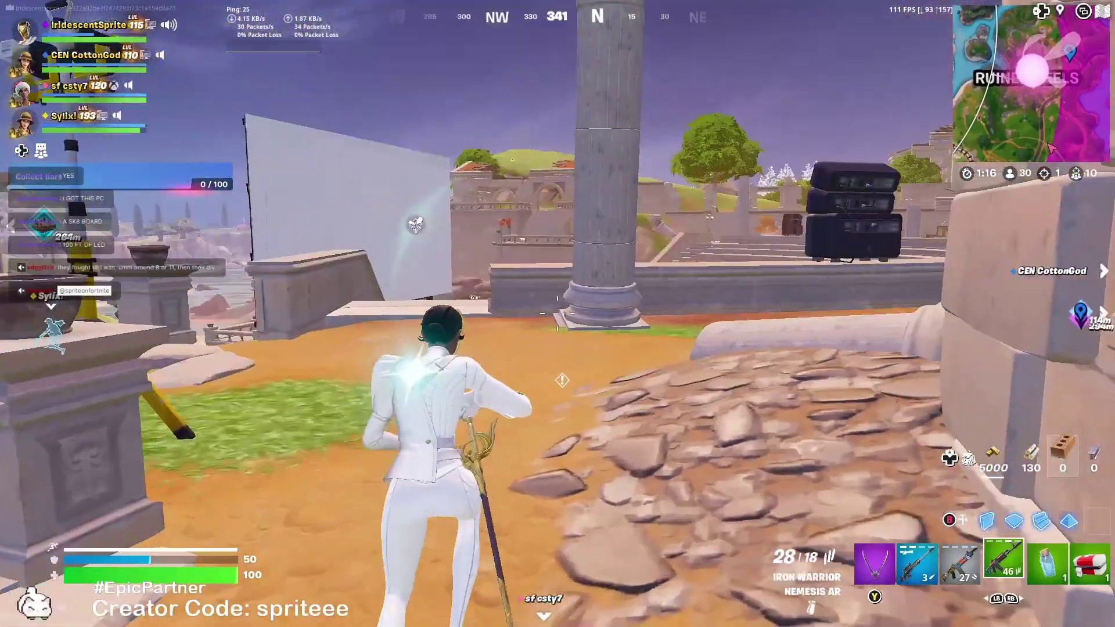
# After a few in-game moves, open the Run box from Start's right-click menu for gpedit.msc.
pyautogui.press('w')
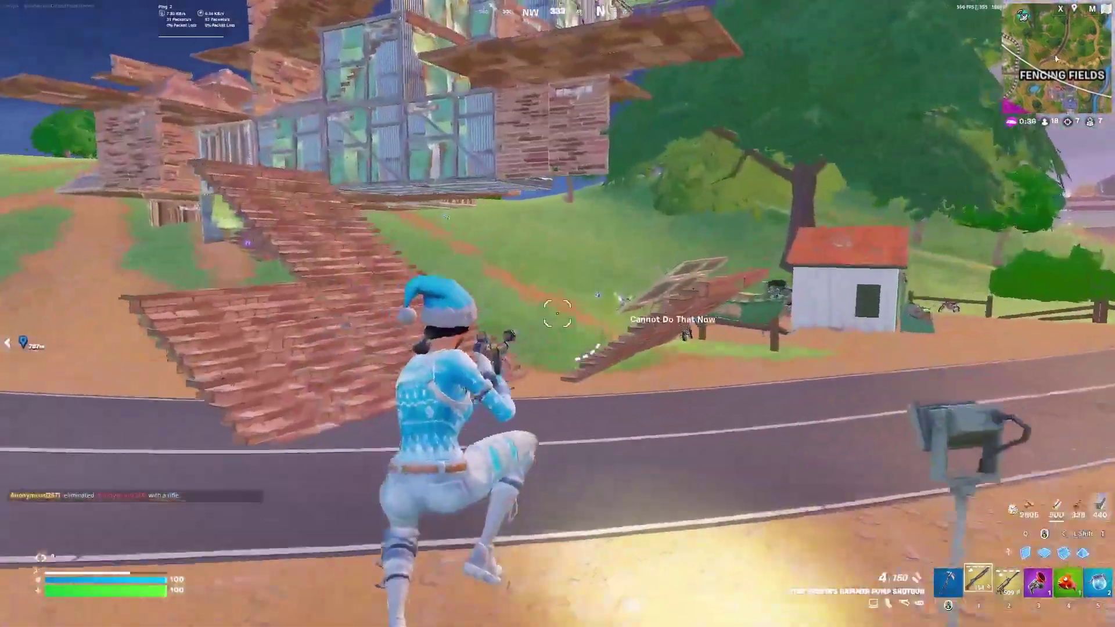
pyautogui.press('2')
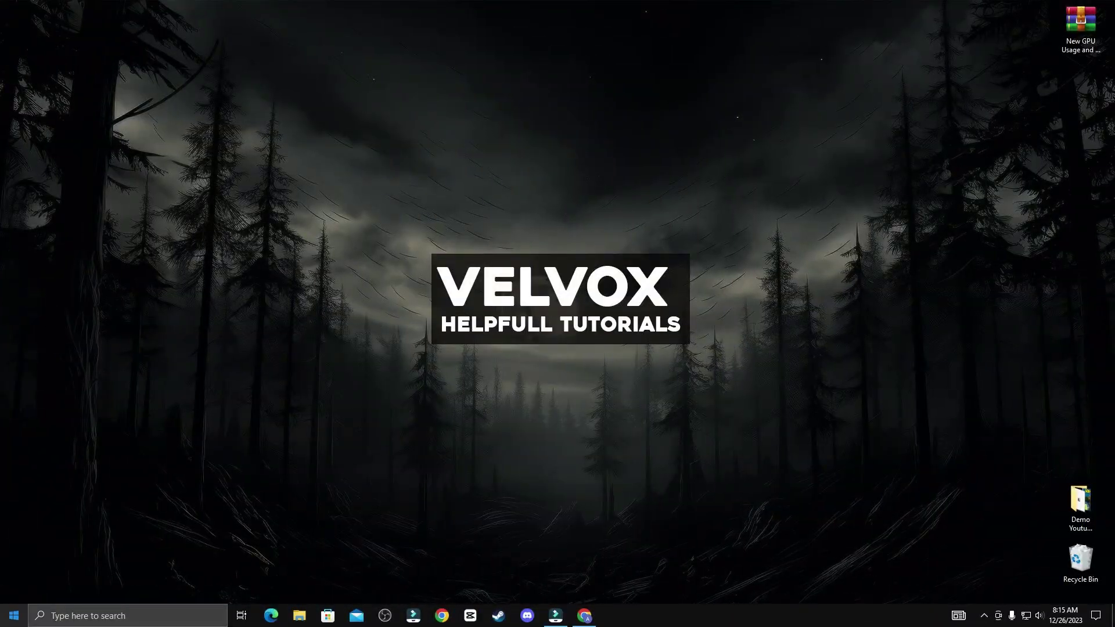
pyautogui.rightClick(12, 615)
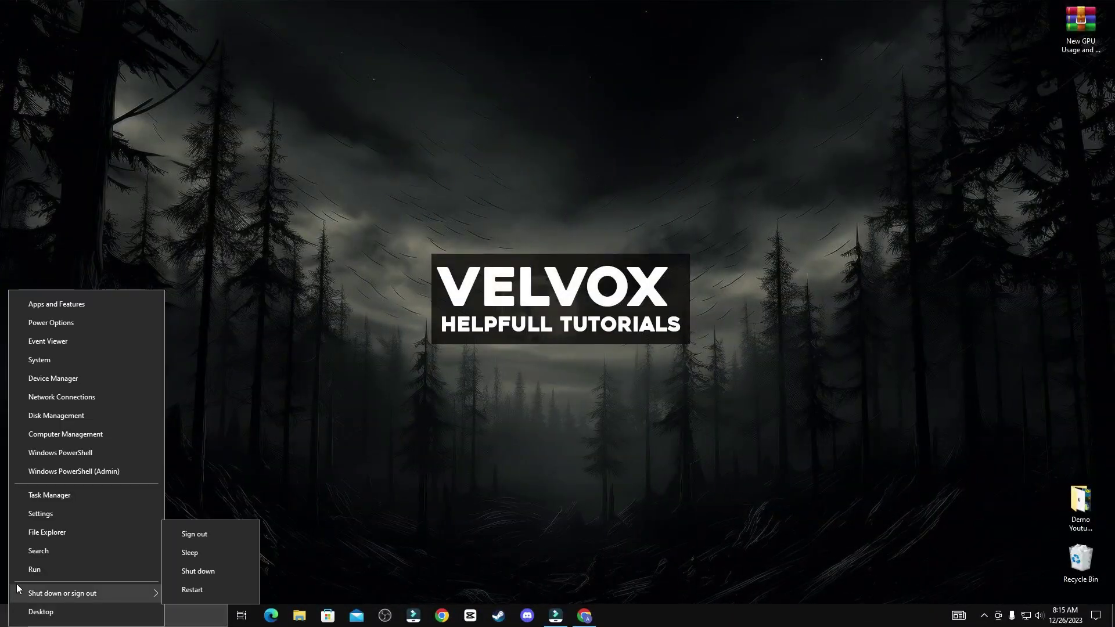
pyautogui.click(39, 570)
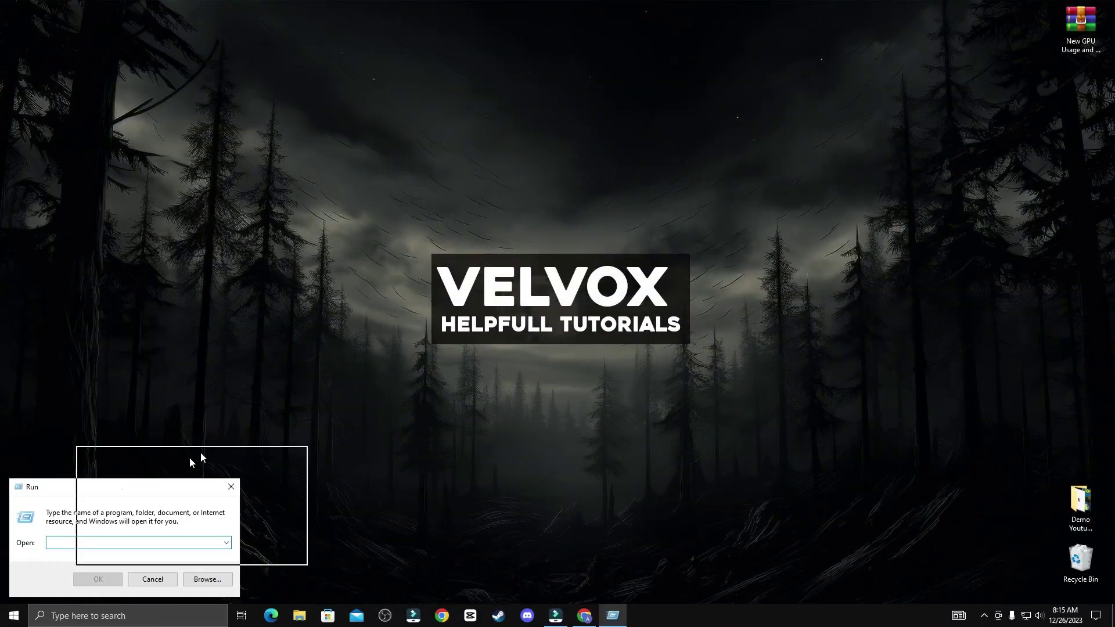
pyautogui.write('gpedit.')
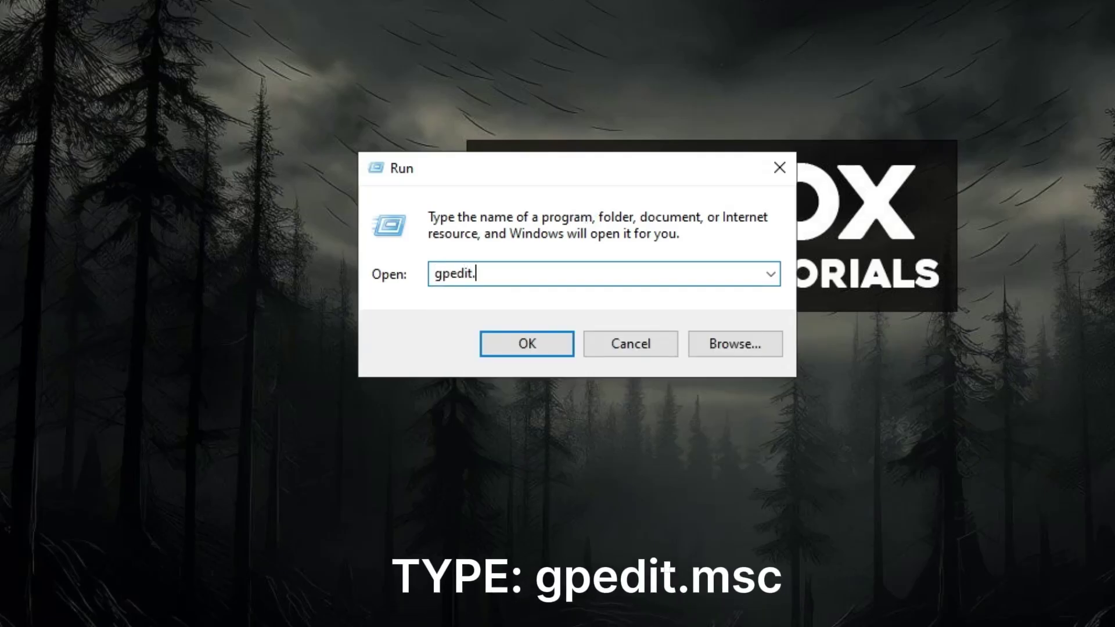
pyautogui.write('msc')
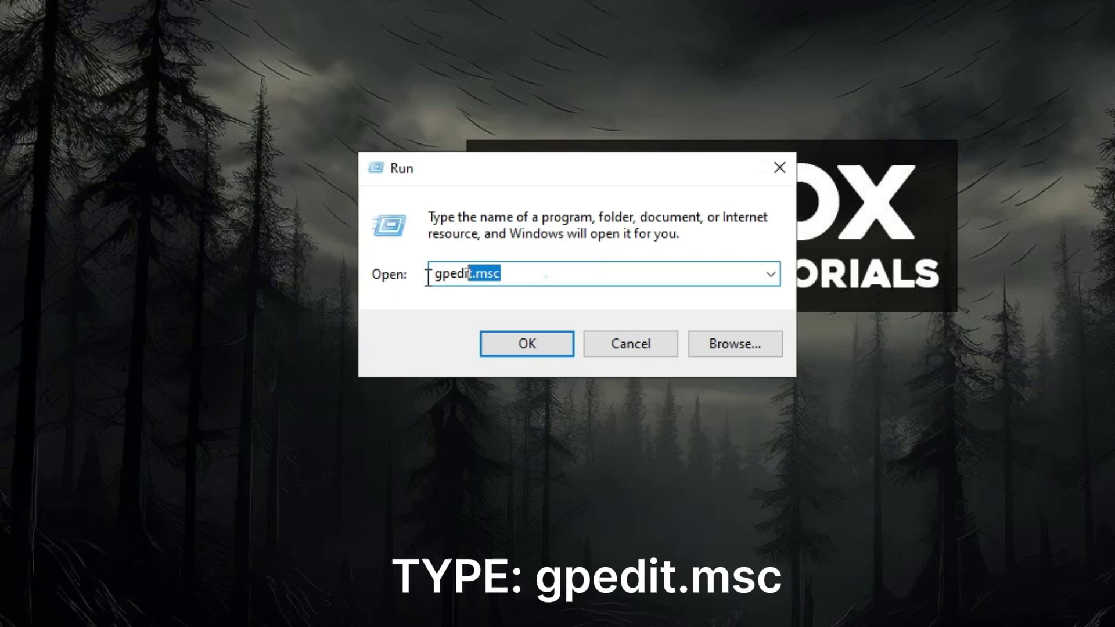
# Launch gpedit.msc and browse to Administrative Templates > System > Power Management > Power Throttling Settings.
pyautogui.click(563, 275)
pyautogui.click(523, 347)
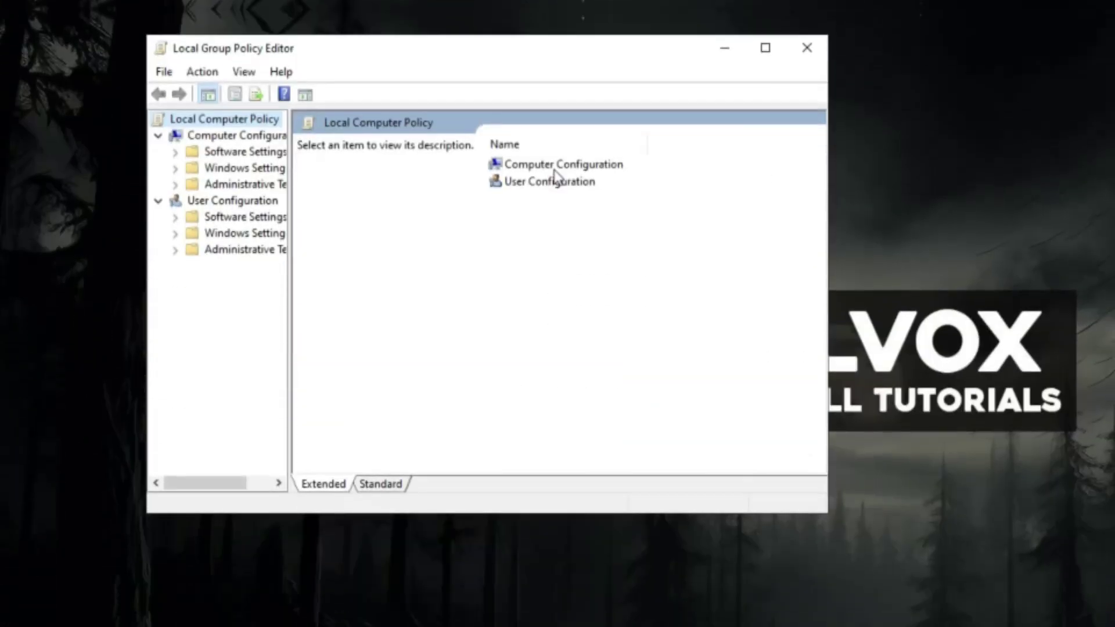
pyautogui.click(550, 157)
pyautogui.doubleClick(545, 155)
pyautogui.click(528, 190)
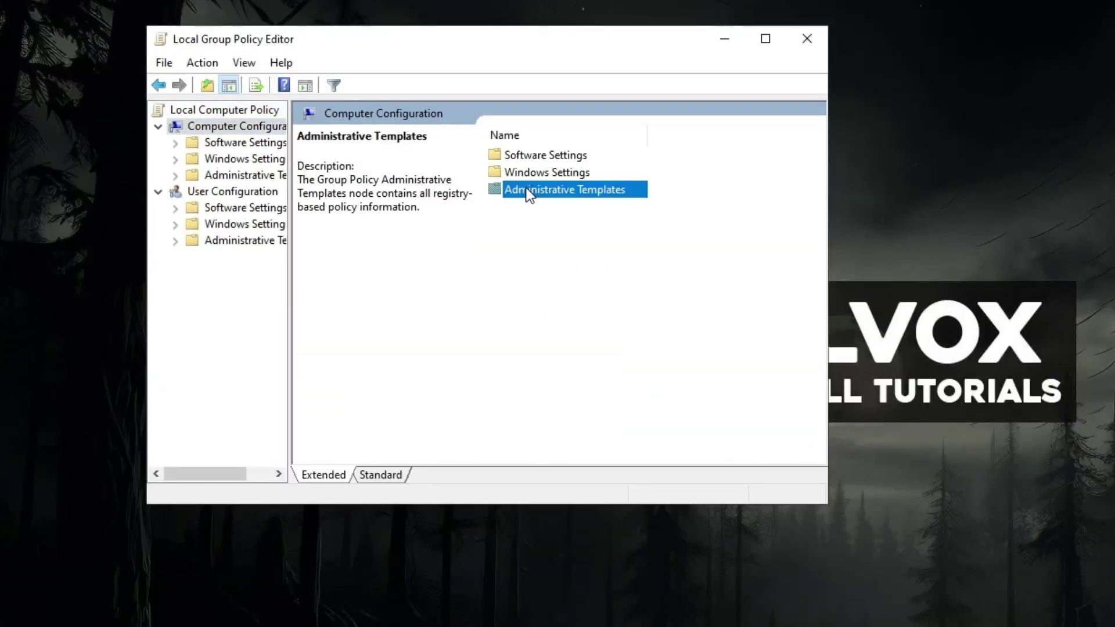
pyautogui.doubleClick(528, 197)
pyautogui.click(532, 258)
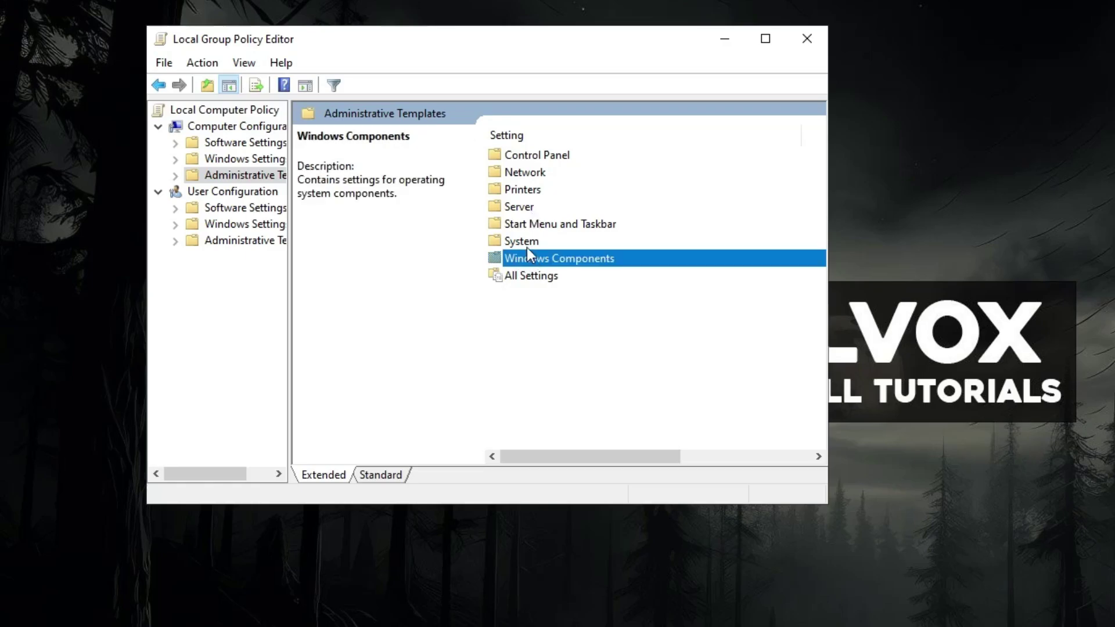
pyautogui.doubleClick(522, 244)
pyautogui.scroll(-5, 523, 322)
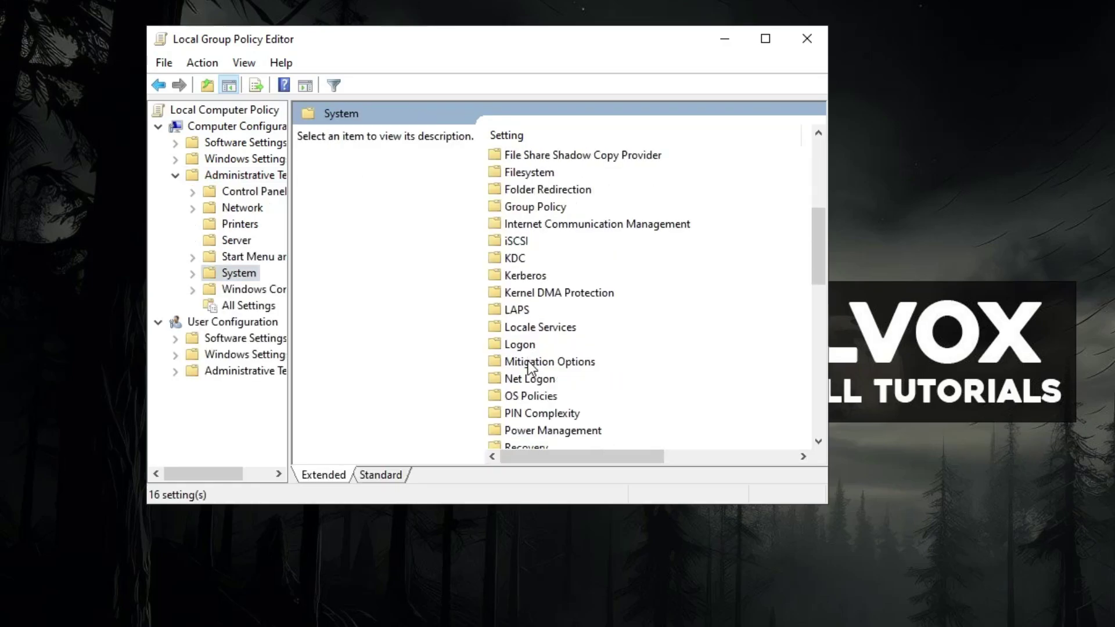
pyautogui.click(535, 430)
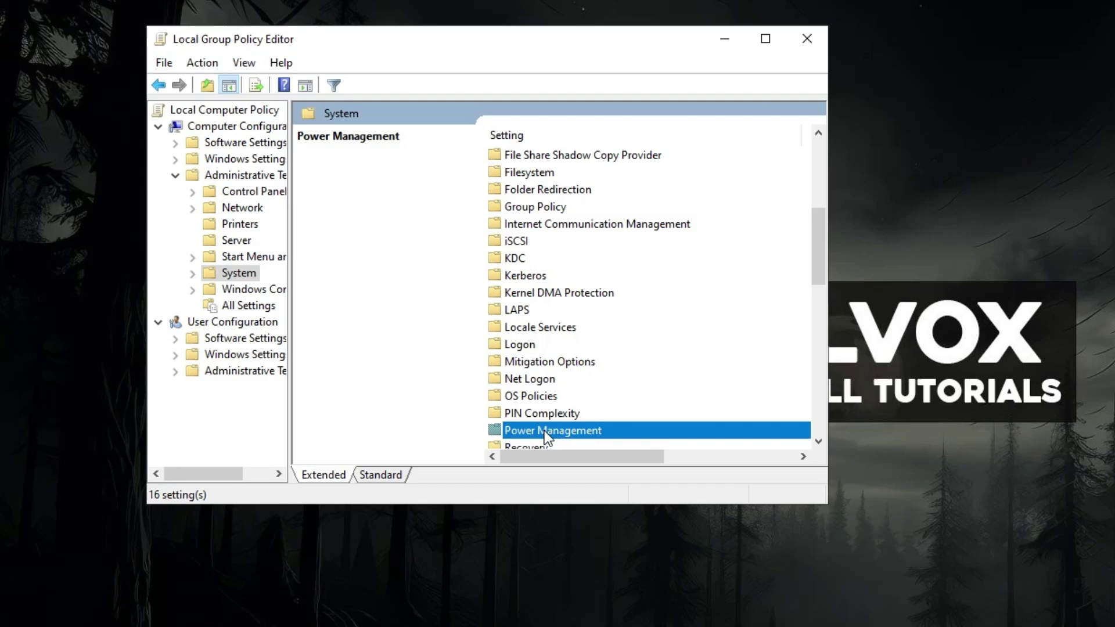
pyautogui.doubleClick(545, 430)
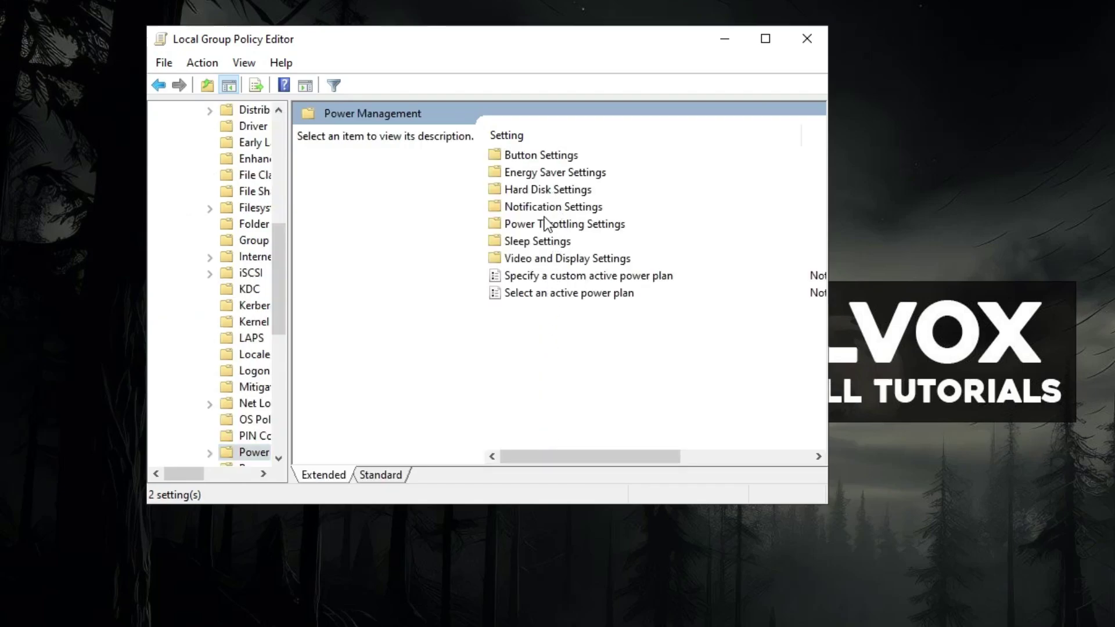
pyautogui.click(527, 224)
pyautogui.doubleClick(530, 226)
# Set the Turn off Power Throttling policy to Enabled, apply and confirm.
pyautogui.click(554, 157)
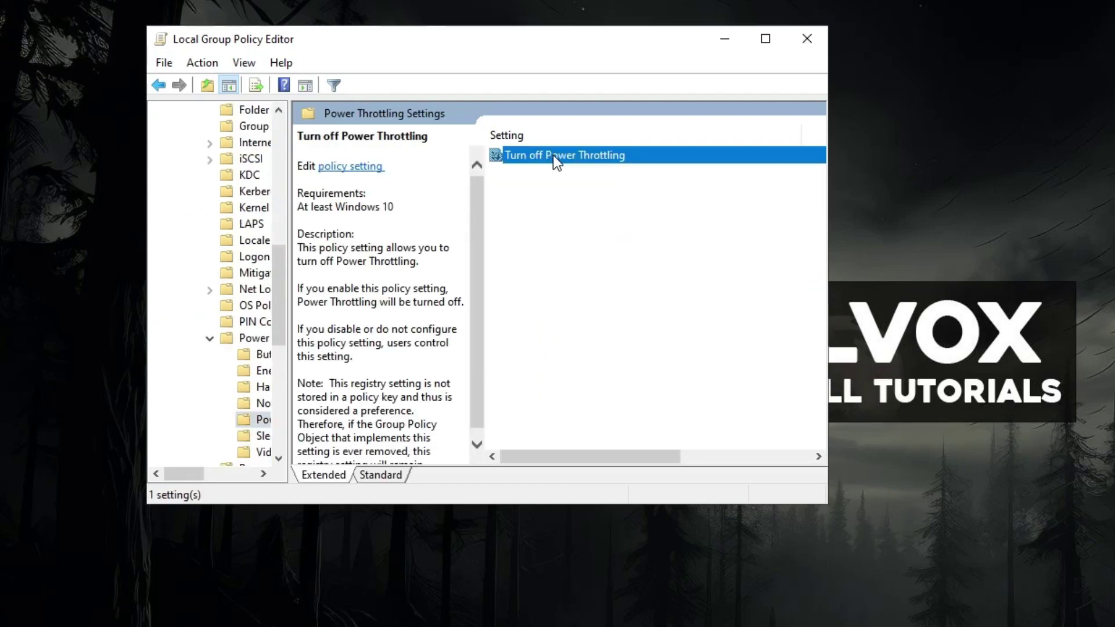
pyautogui.rightClick(553, 155)
pyautogui.click(600, 165)
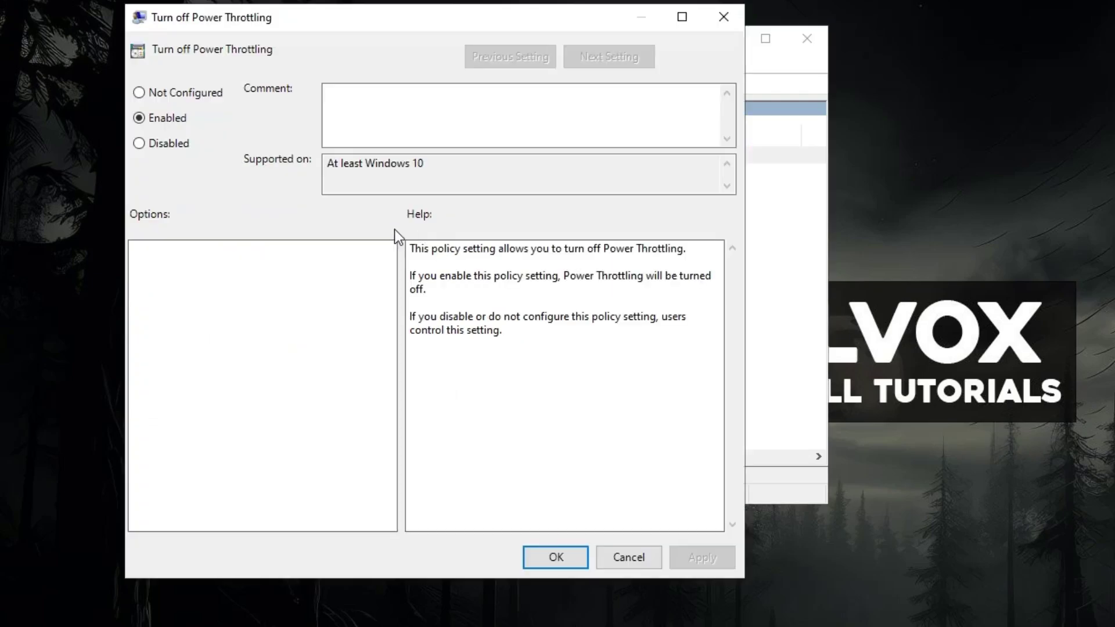
pyautogui.click(182, 133)
pyautogui.click(163, 123)
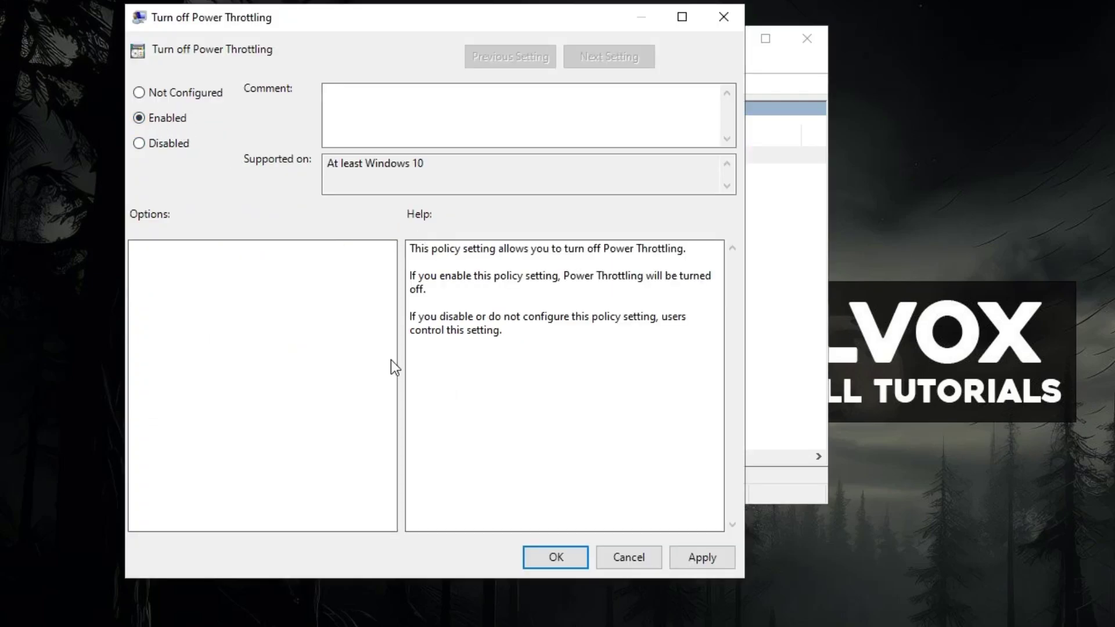
pyautogui.click(694, 560)
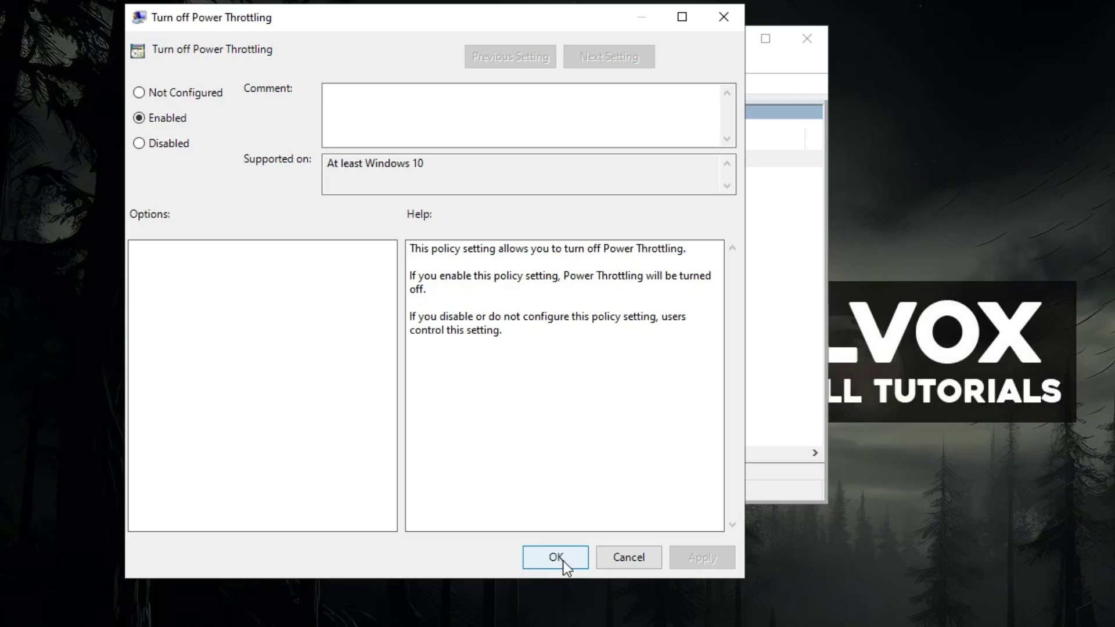
pyautogui.click(557, 557)
# Return to Computer Configuration and browse to Administrative Templates > Windows Components > App Privacy.
pyautogui.click(160, 86)
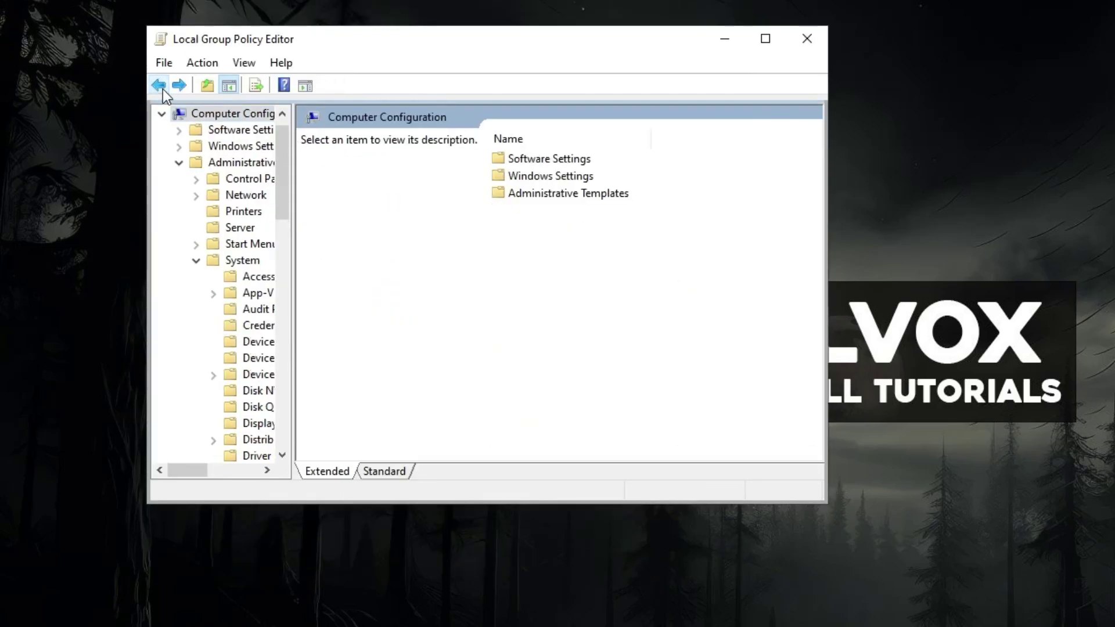
pyautogui.click(160, 85)
pyautogui.click(575, 160)
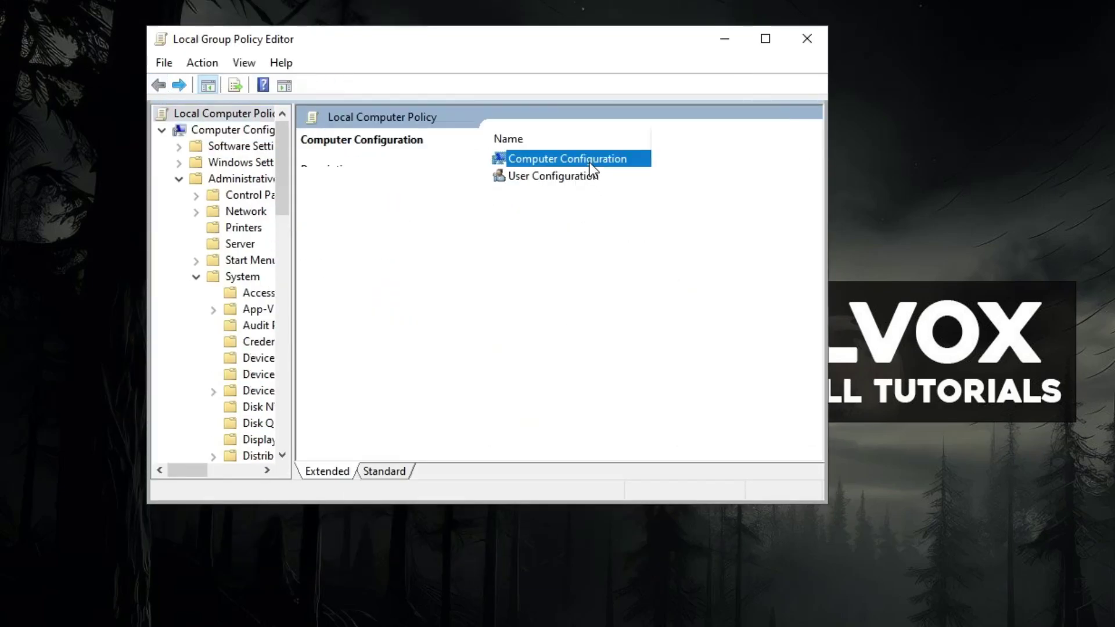
pyautogui.doubleClick(551, 165)
pyautogui.click(551, 194)
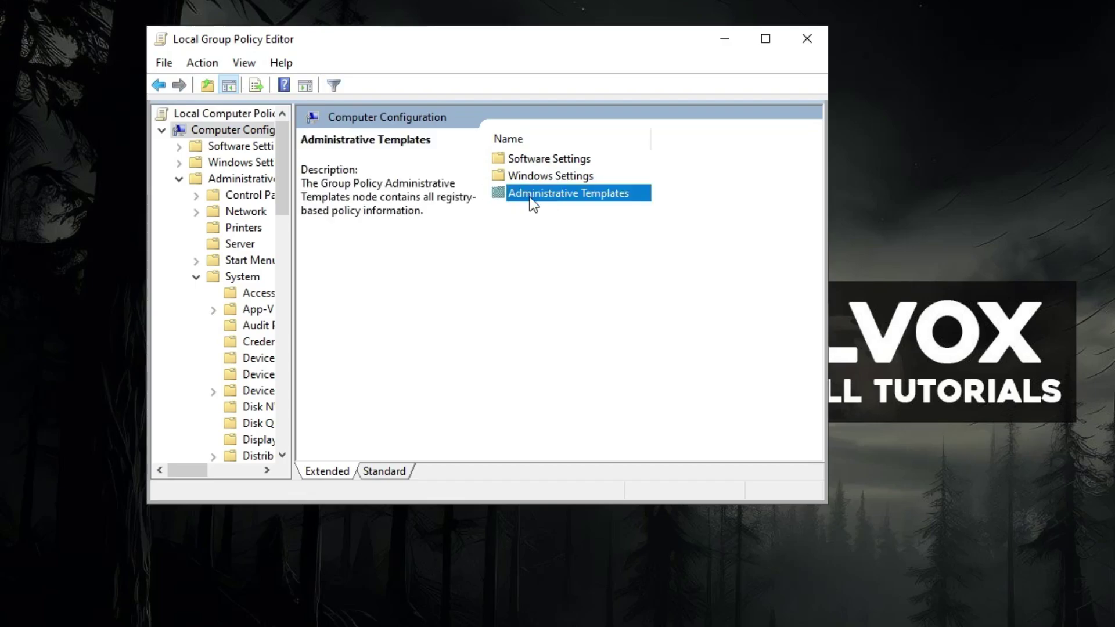
pyautogui.doubleClick(530, 196)
pyautogui.click(514, 263)
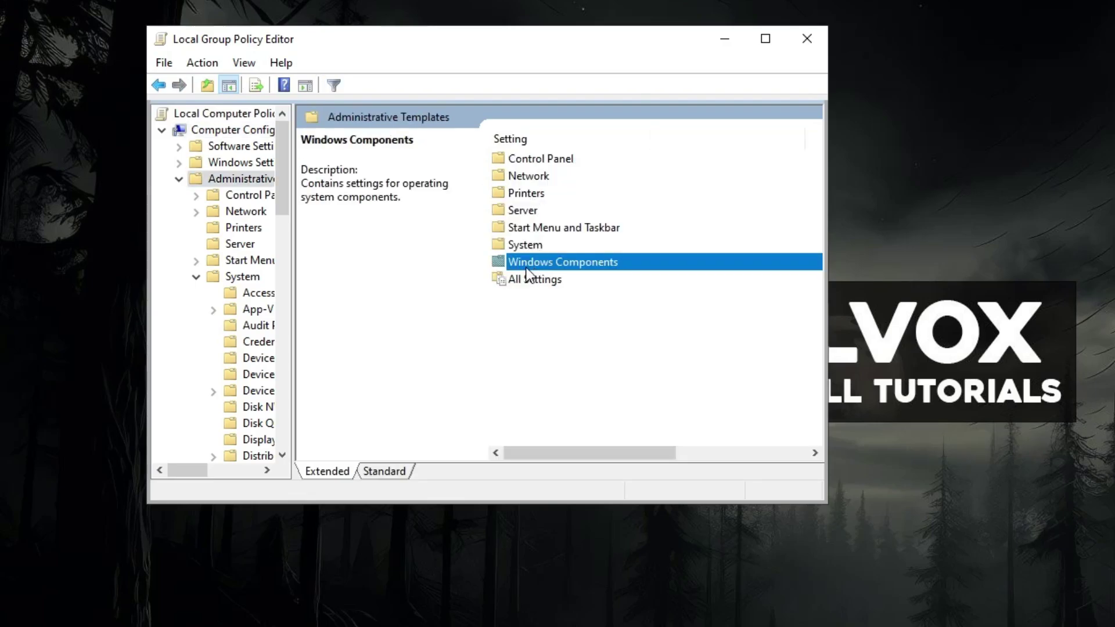
pyautogui.doubleClick(526, 265)
pyautogui.click(532, 212)
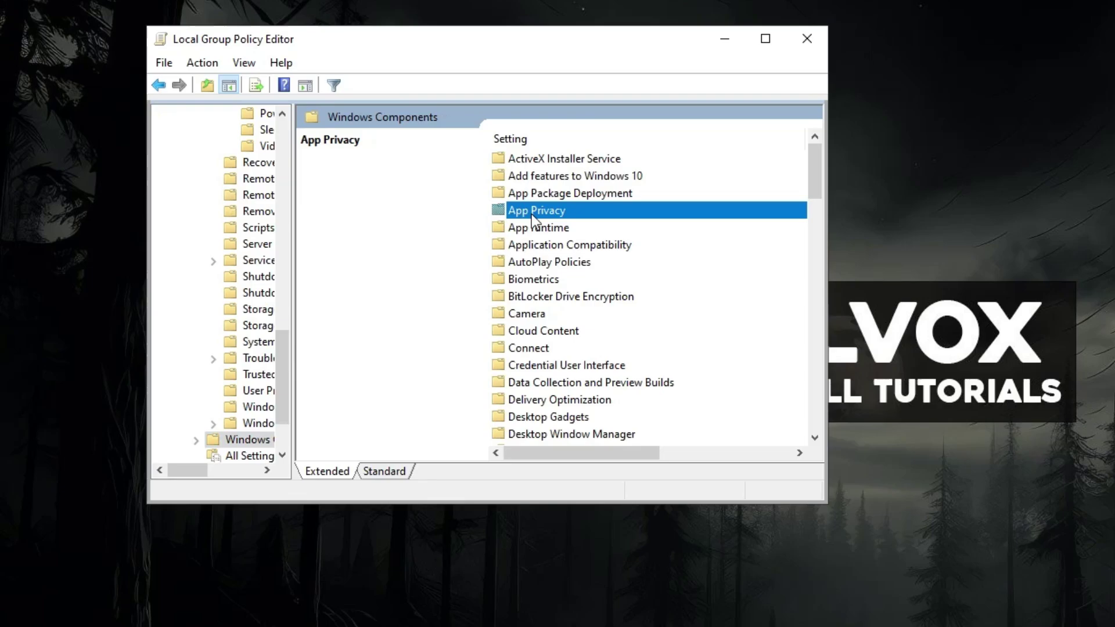
pyautogui.doubleClick(531, 214)
pyautogui.scroll(-2, 530, 218)
# Enable 'Let Windows apps run in the background' with Force Deny as the default for all apps.
pyautogui.click(574, 416)
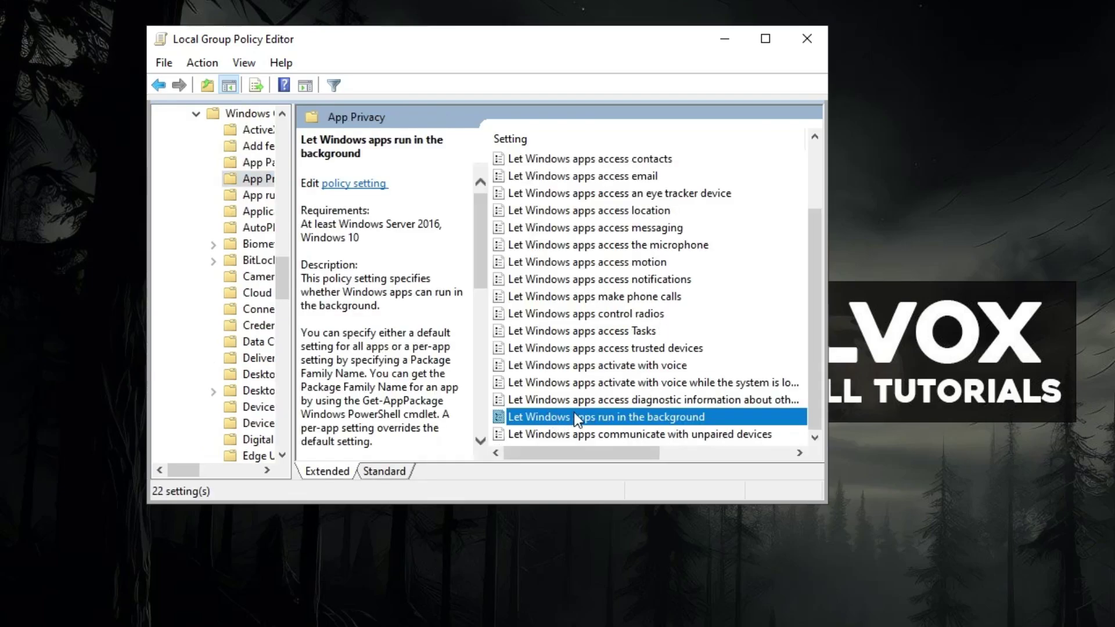
pyautogui.rightClick(576, 414)
pyautogui.click(620, 424)
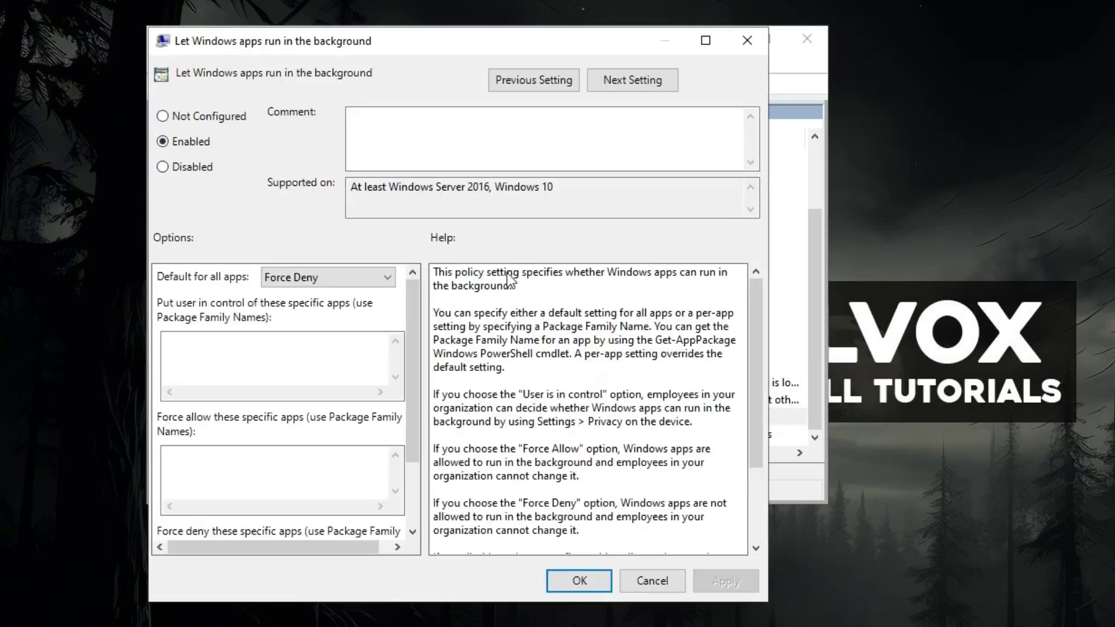
pyautogui.click(174, 167)
pyautogui.click(174, 141)
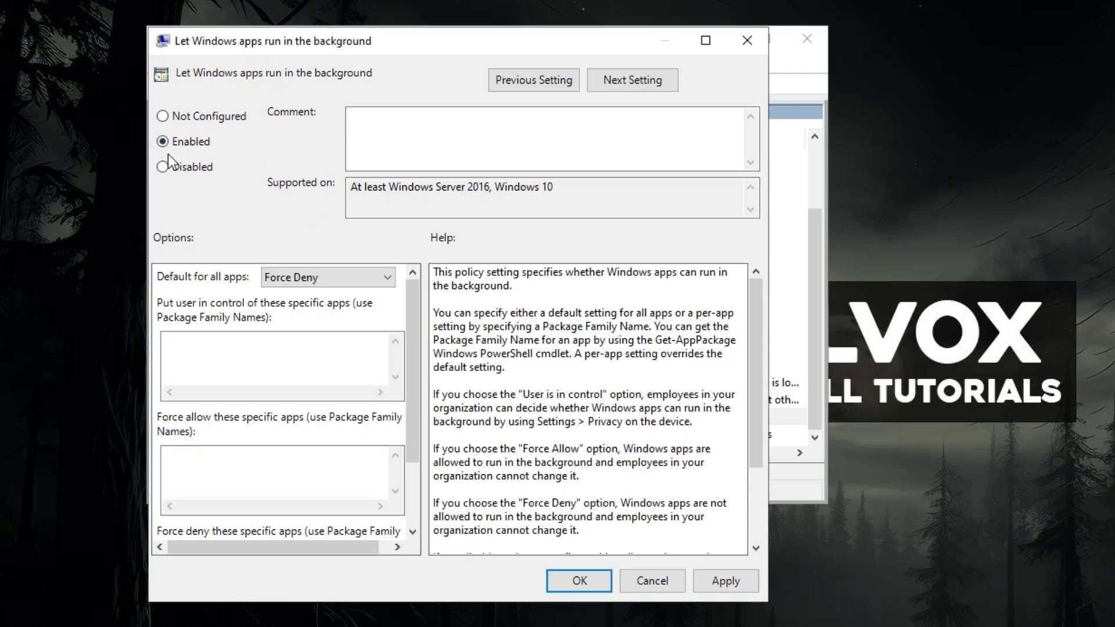
pyautogui.click(305, 277)
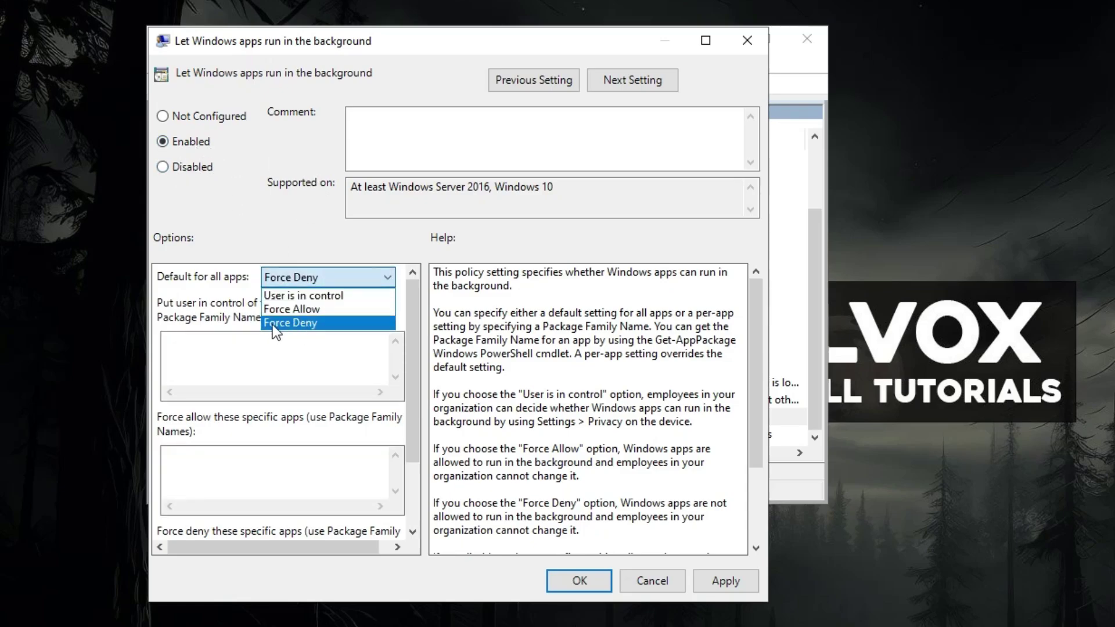
pyautogui.click(273, 323)
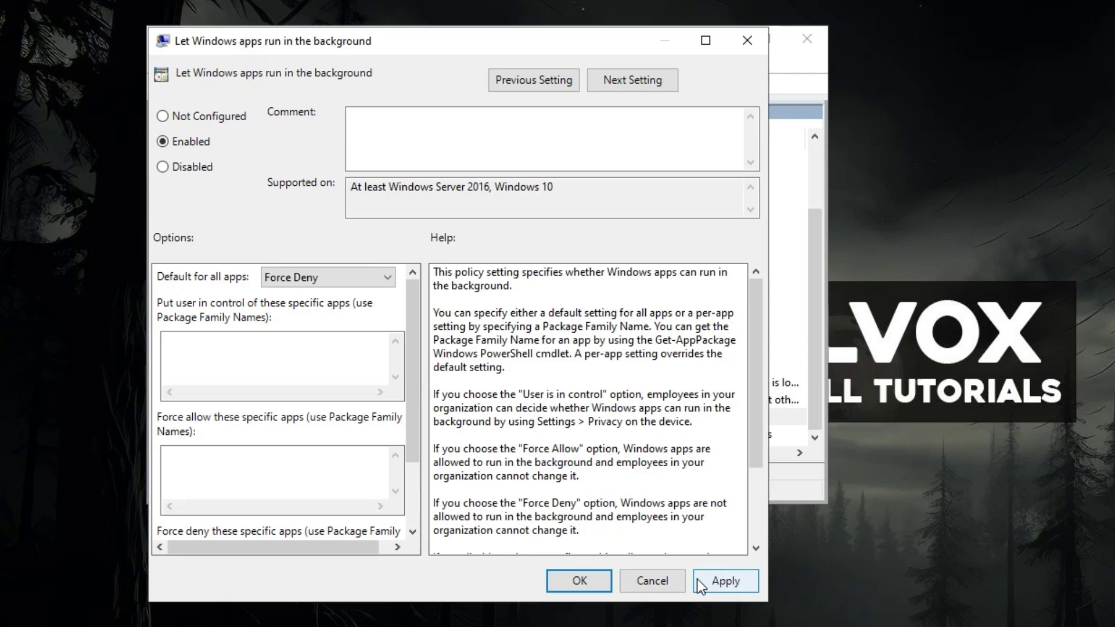
pyautogui.click(727, 581)
pyautogui.click(580, 581)
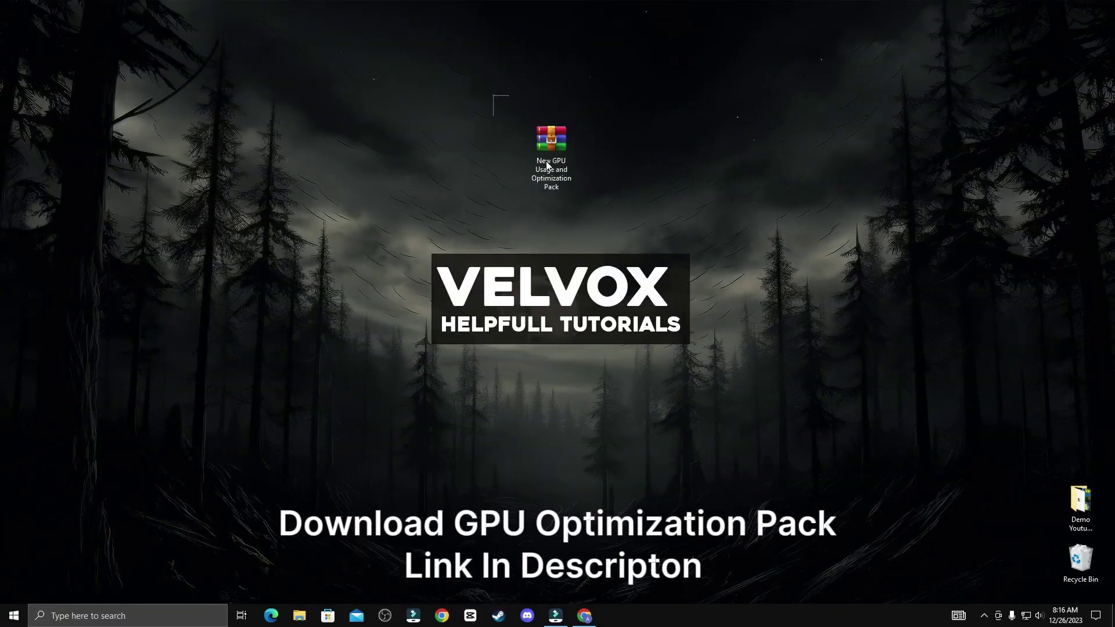
# Extract the optimization pack here and gather the FPS, MSI_util_v3 and parkcontrol icons centrally.
pyautogui.rightClick(557, 151)
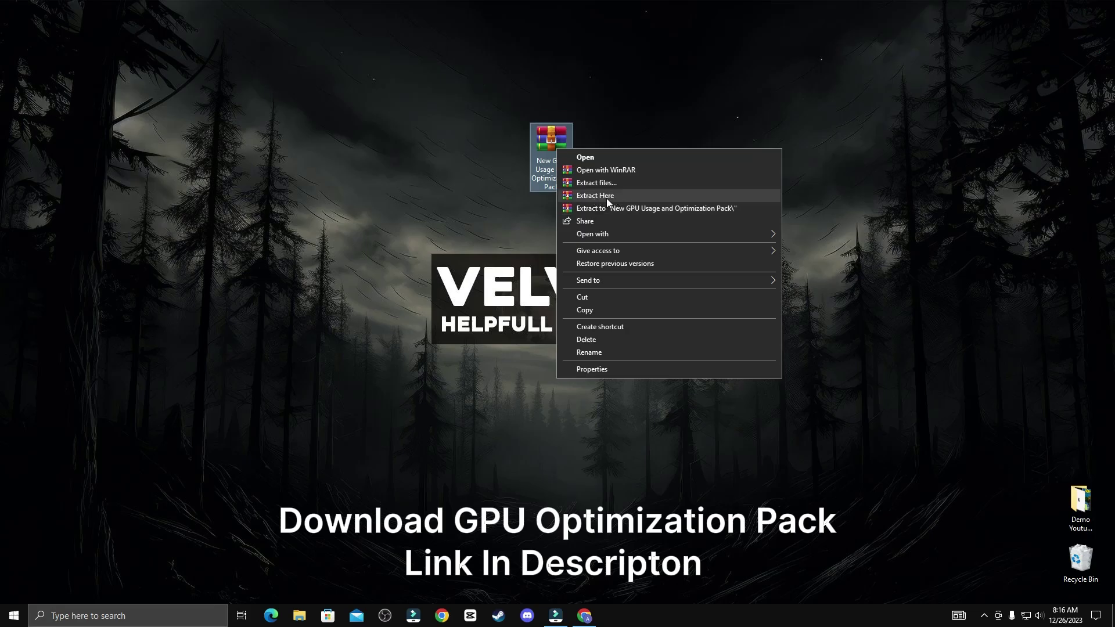
pyautogui.click(606, 198)
pyautogui.moveTo(5, 66)
pyautogui.mouseDown()
pyautogui.moveTo(44, 166)
pyautogui.moveTo(462, 198)
pyautogui.mouseUp()
pyautogui.moveTo(371, 60); pyautogui.dragTo(578, 224)
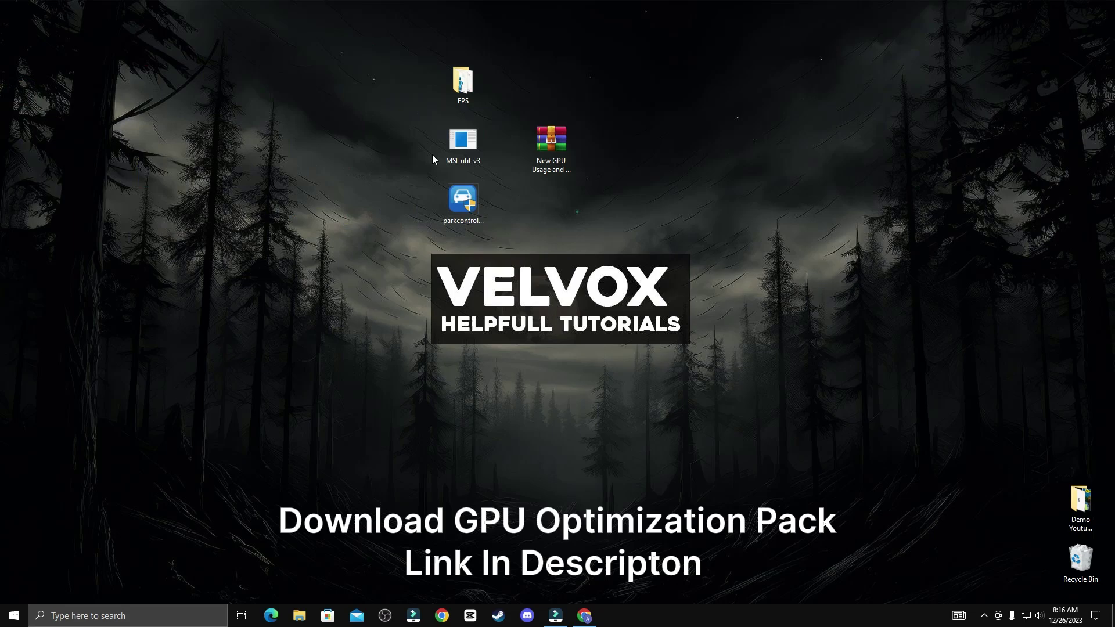
pyautogui.click(577, 209)
pyautogui.moveTo(370, 34); pyautogui.dragTo(563, 217)
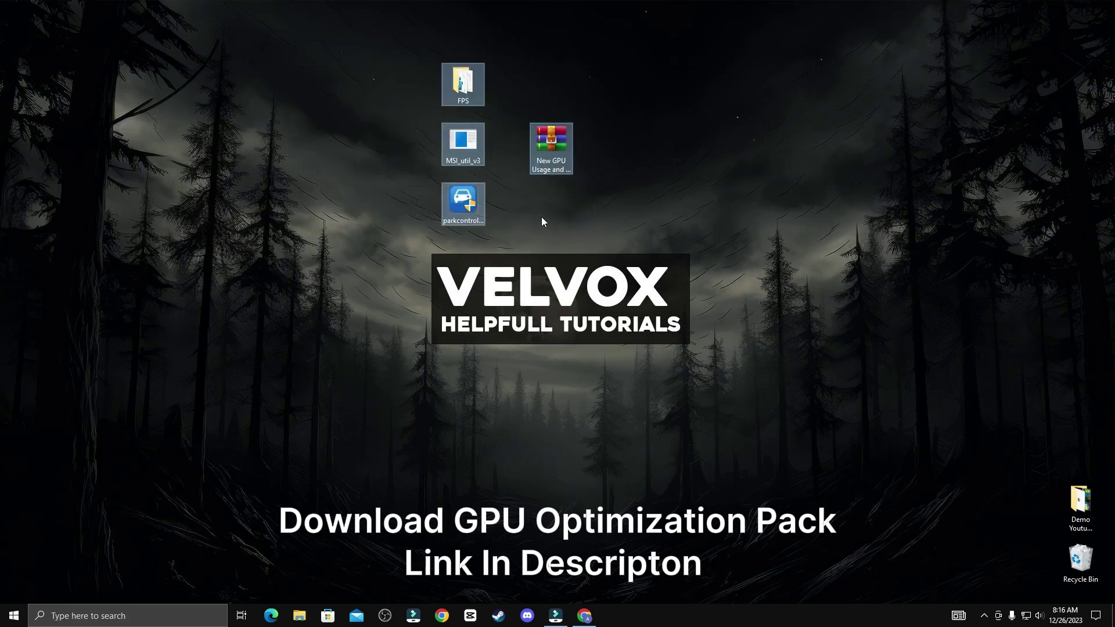
pyautogui.click(542, 218)
pyautogui.moveTo(407, 59); pyautogui.dragTo(577, 209)
pyautogui.scroll(-1, 345, 375)
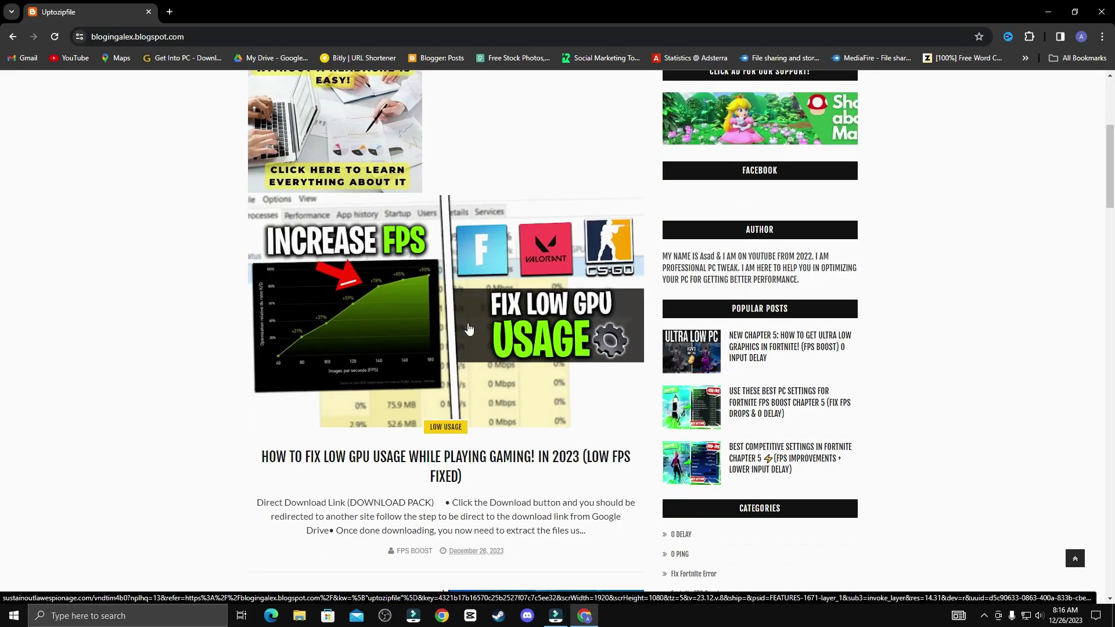
# Open the 'Fix Low GPU Usage' blog post offering the optimization pack download.
pyautogui.click(468, 322)
pyautogui.scroll(-2, 419, 323)
pyautogui.scroll(-1, 393, 323)
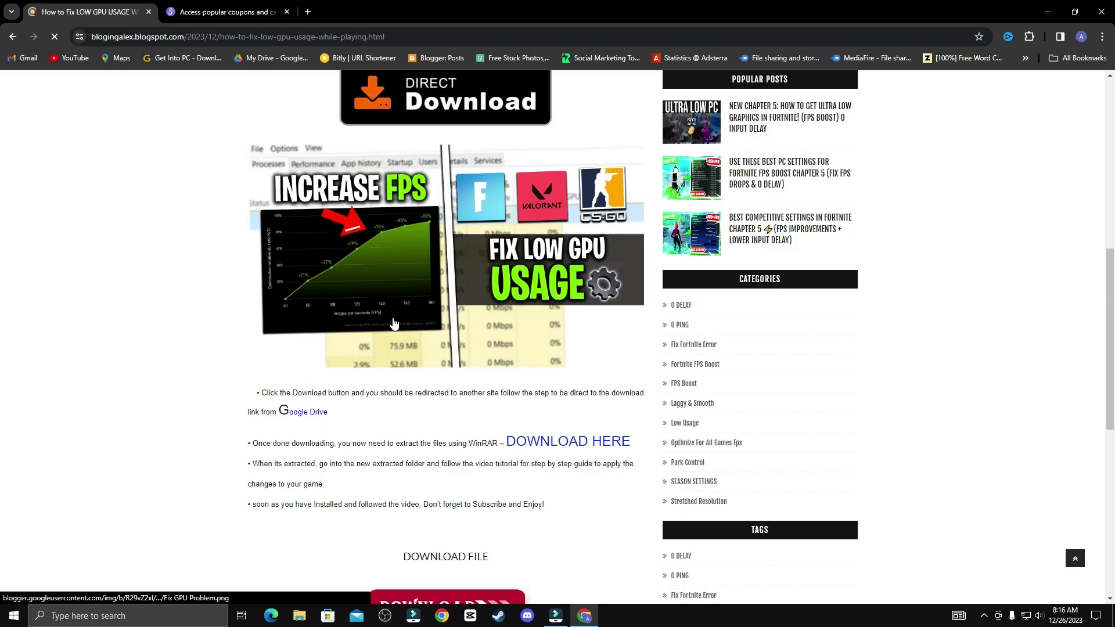
pyautogui.scroll(-3, 454, 299)
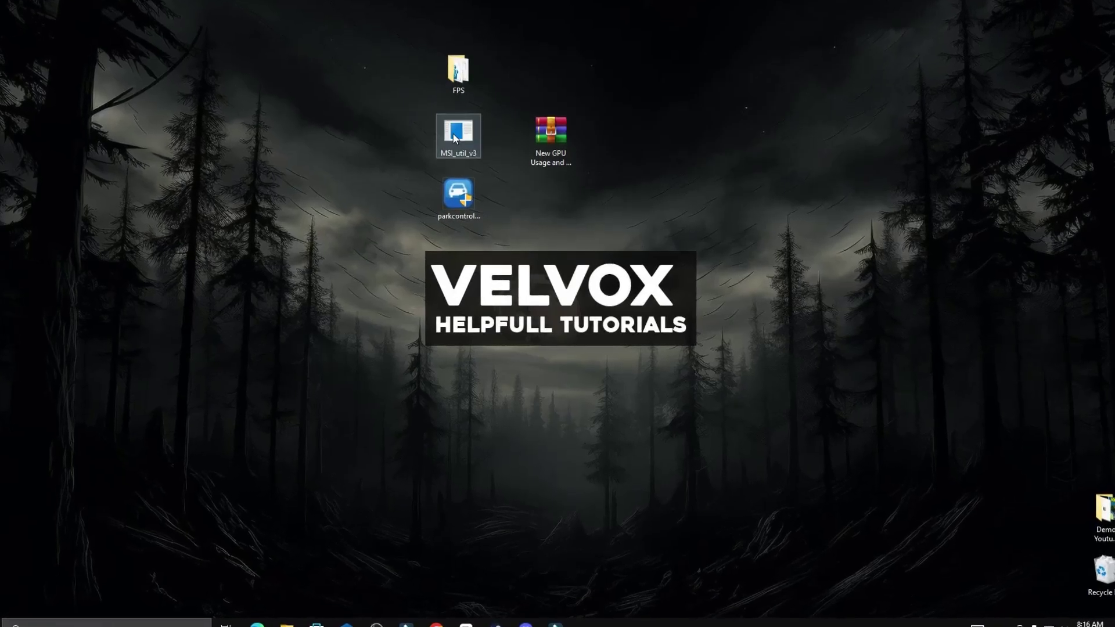
# Open the FPS folder and merge Disable Game DVR1 into the registry.
pyautogui.rightClick(456, 86)
pyautogui.click(488, 83)
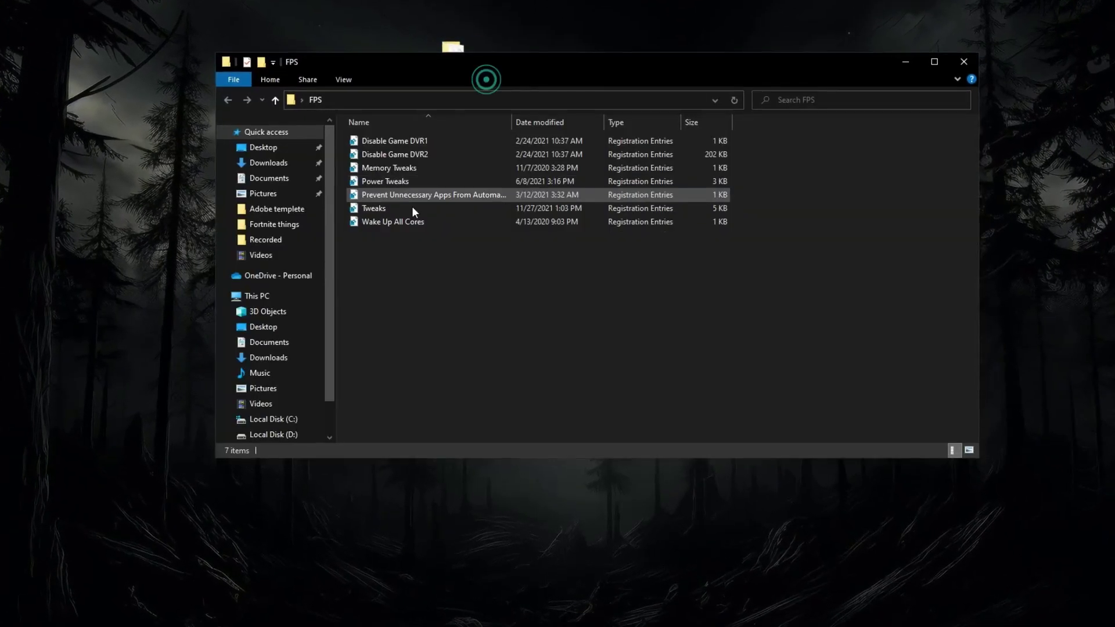
pyautogui.moveTo(394, 244); pyautogui.dragTo(386, 138)
pyautogui.click(415, 267)
pyautogui.click(419, 133)
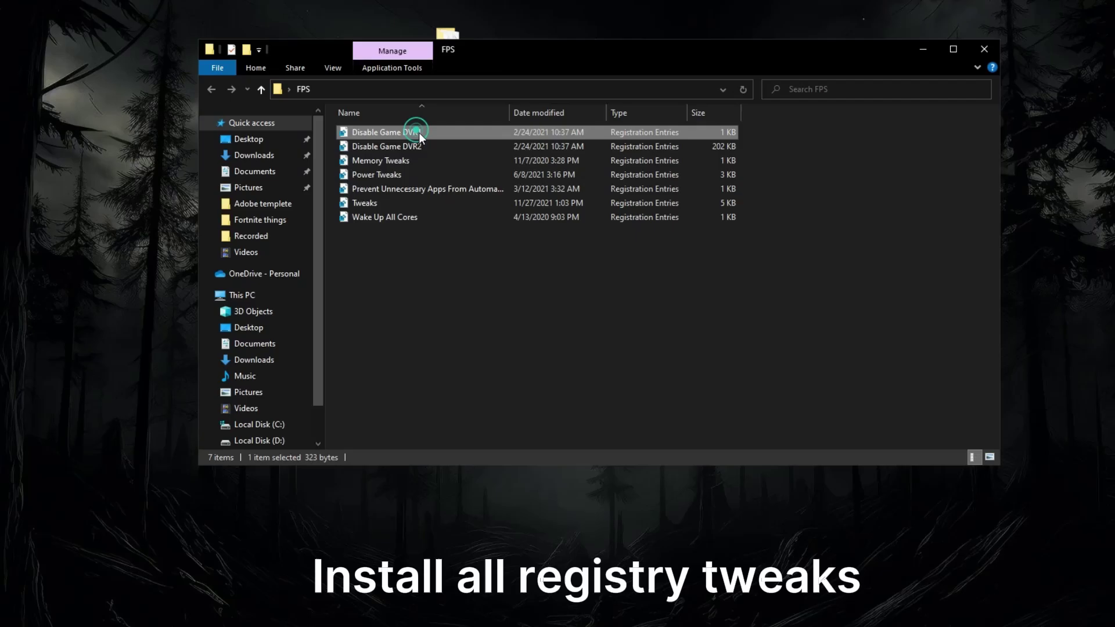
pyautogui.rightClick(419, 132)
pyautogui.click(443, 146)
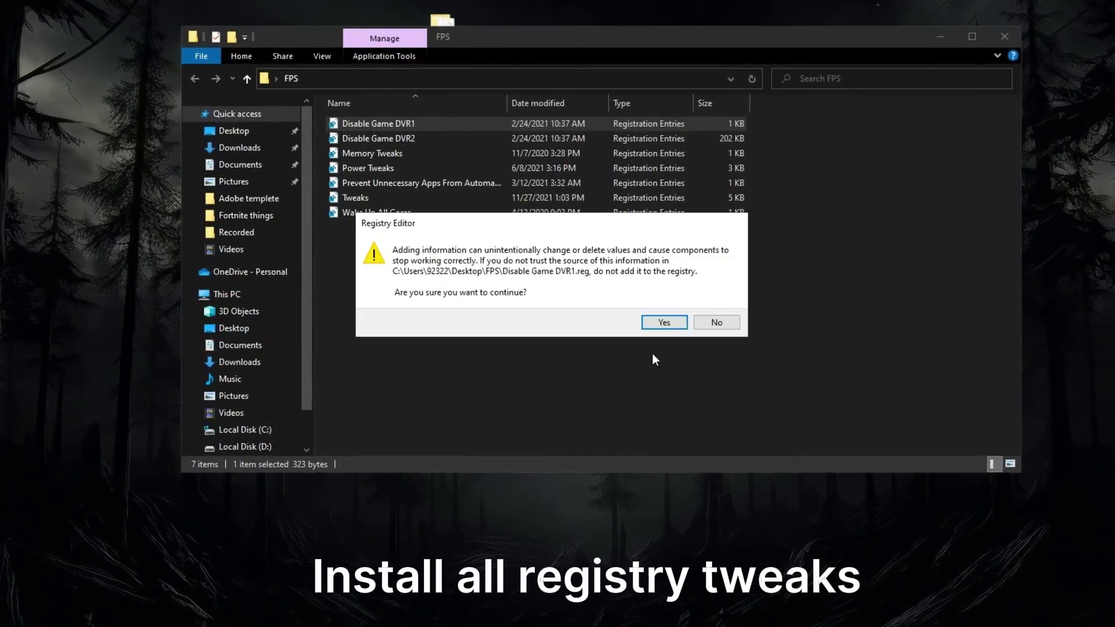
pyautogui.click(663, 321)
pyautogui.click(719, 307)
# Merge the Disable Game DVR2 and Memory Tweaks files into the registry.
pyautogui.rightClick(391, 133)
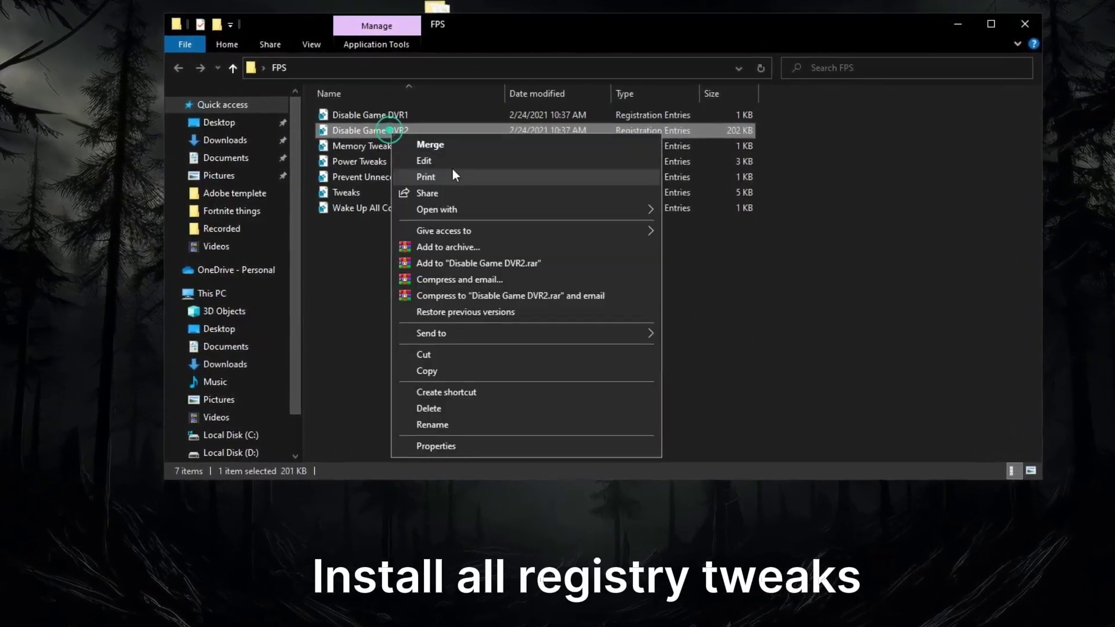
pyautogui.click(442, 149)
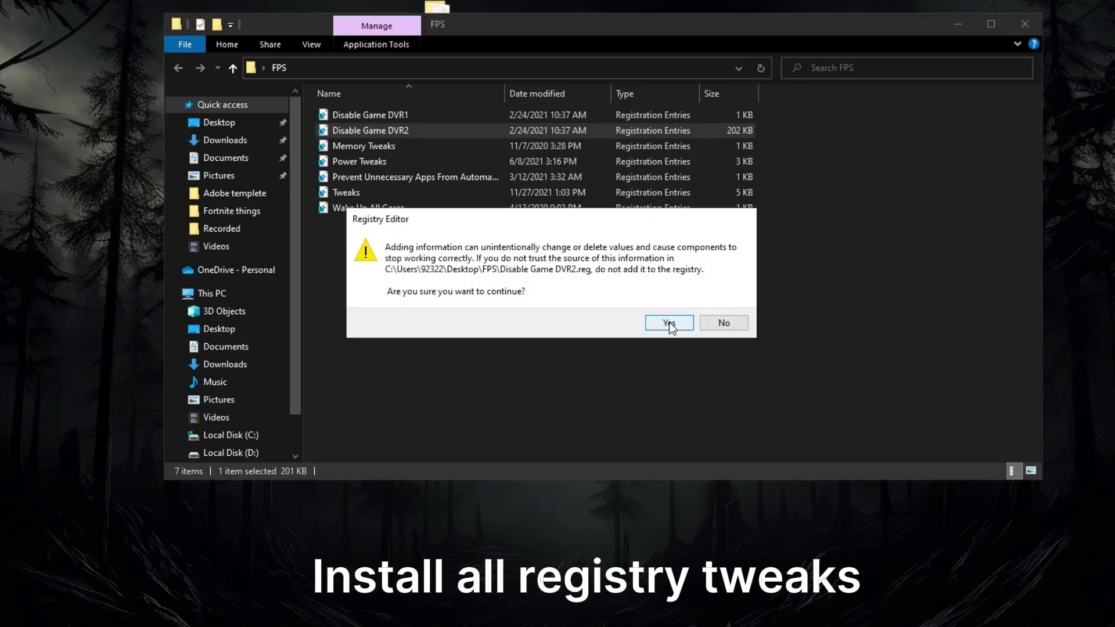
pyautogui.click(668, 322)
pyautogui.click(722, 307)
pyautogui.rightClick(379, 144)
pyautogui.click(432, 154)
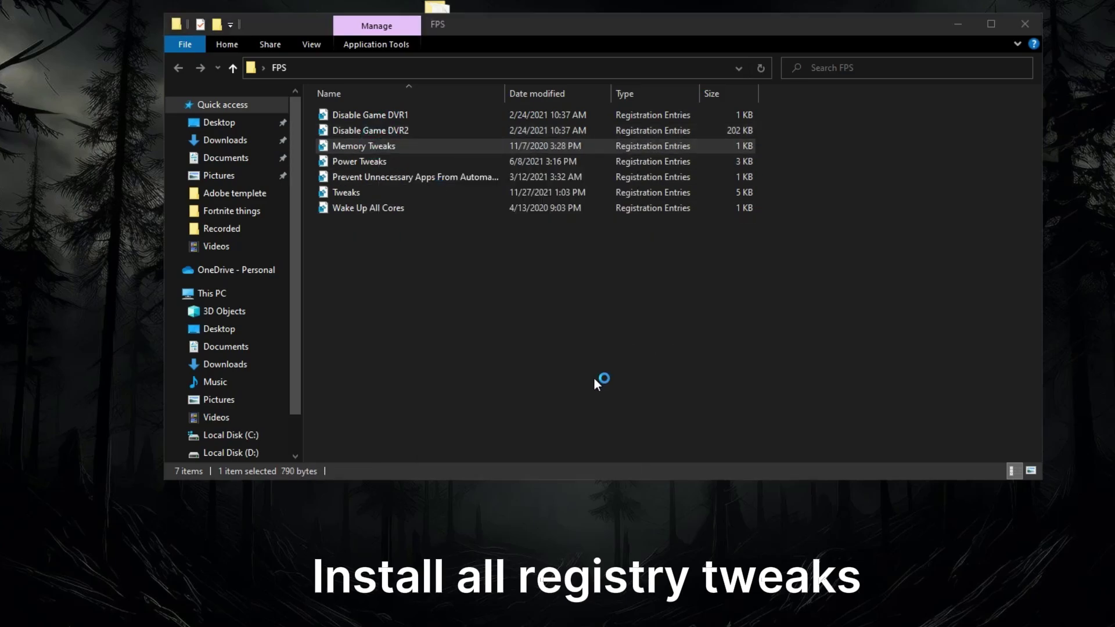
pyautogui.click(668, 323)
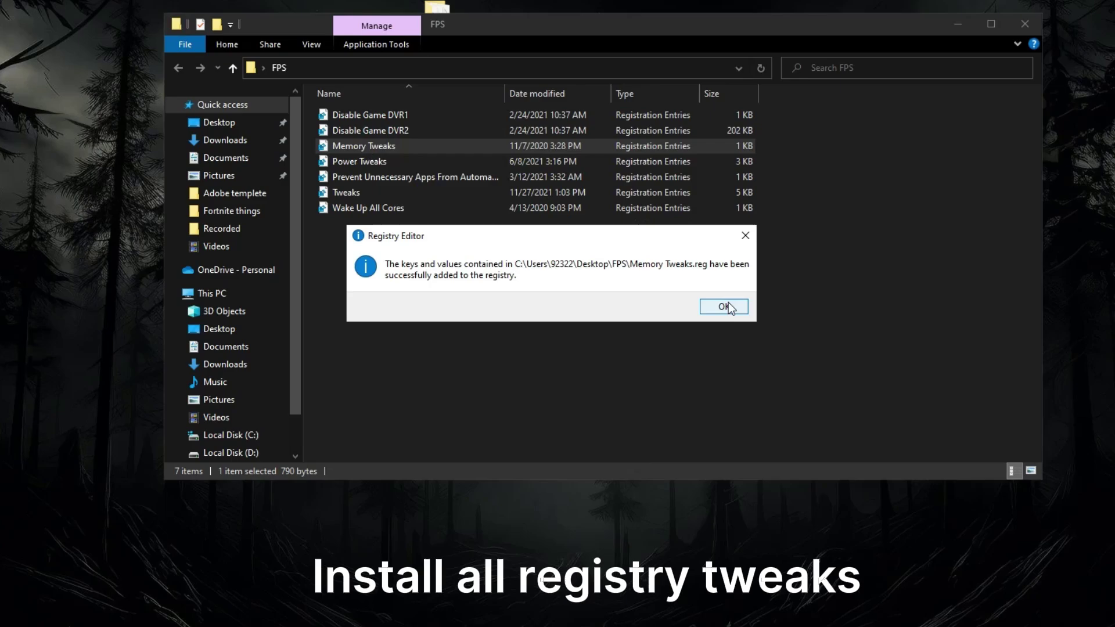
pyautogui.click(722, 306)
# Merge Power Tweaks and the unnecessary-apps prevention file into the registry.
pyautogui.click(374, 162)
pyautogui.rightClick(374, 163)
pyautogui.click(418, 177)
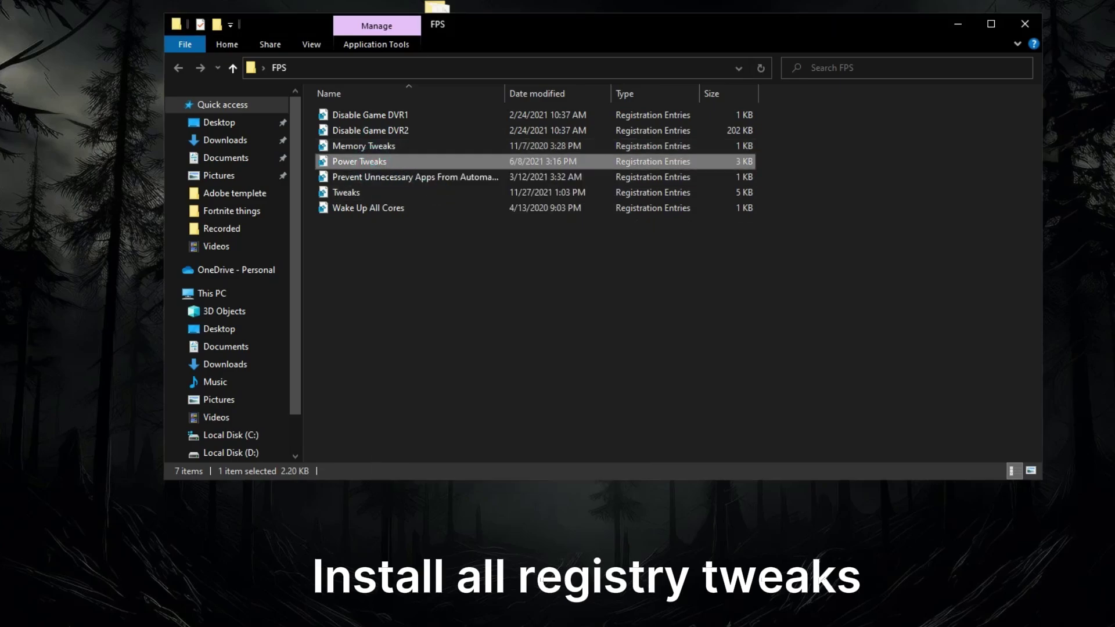
pyautogui.click(668, 324)
pyautogui.click(710, 304)
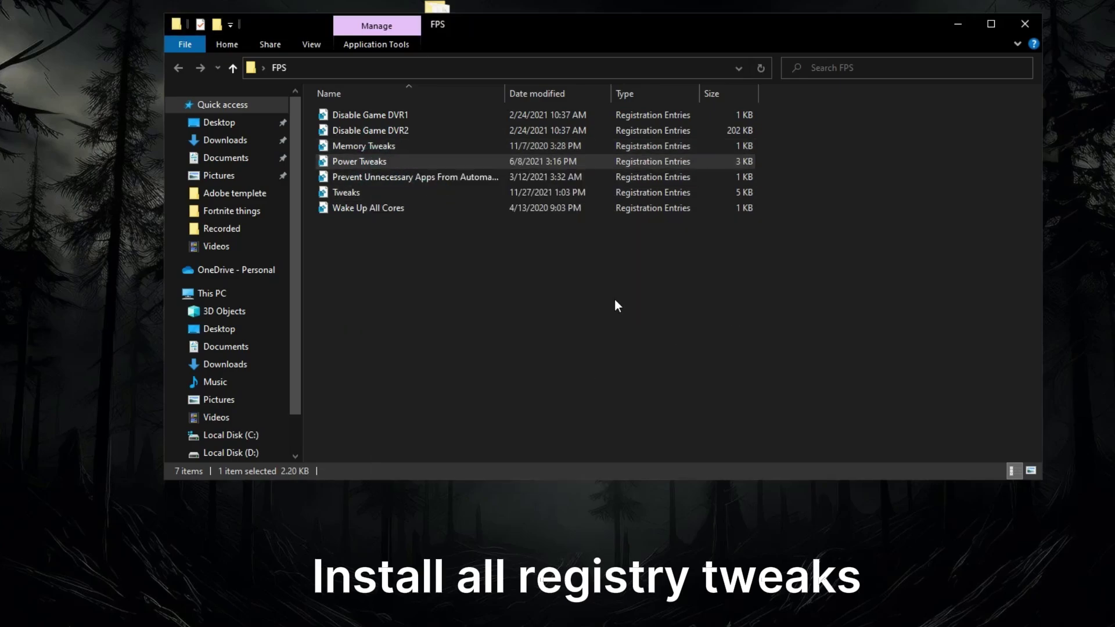
pyautogui.click(353, 178)
pyautogui.rightClick(353, 183)
pyautogui.click(366, 191)
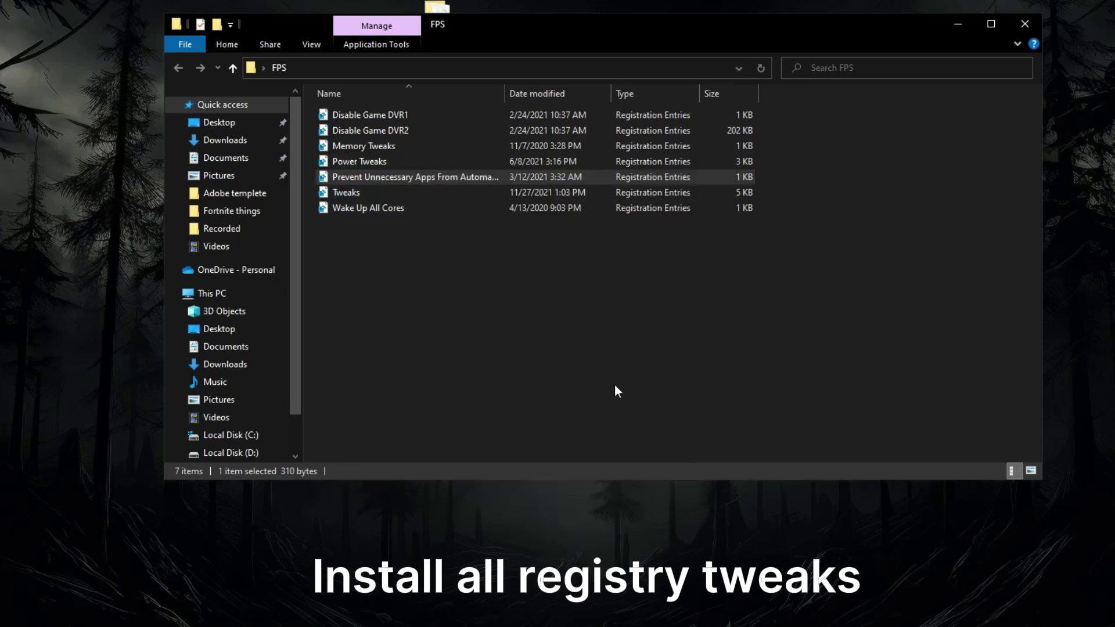
pyautogui.click(669, 323)
pyautogui.click(721, 306)
# Merge Tweaks and Wake Up All Cores, then select all seven tweak files.
pyautogui.click(353, 190)
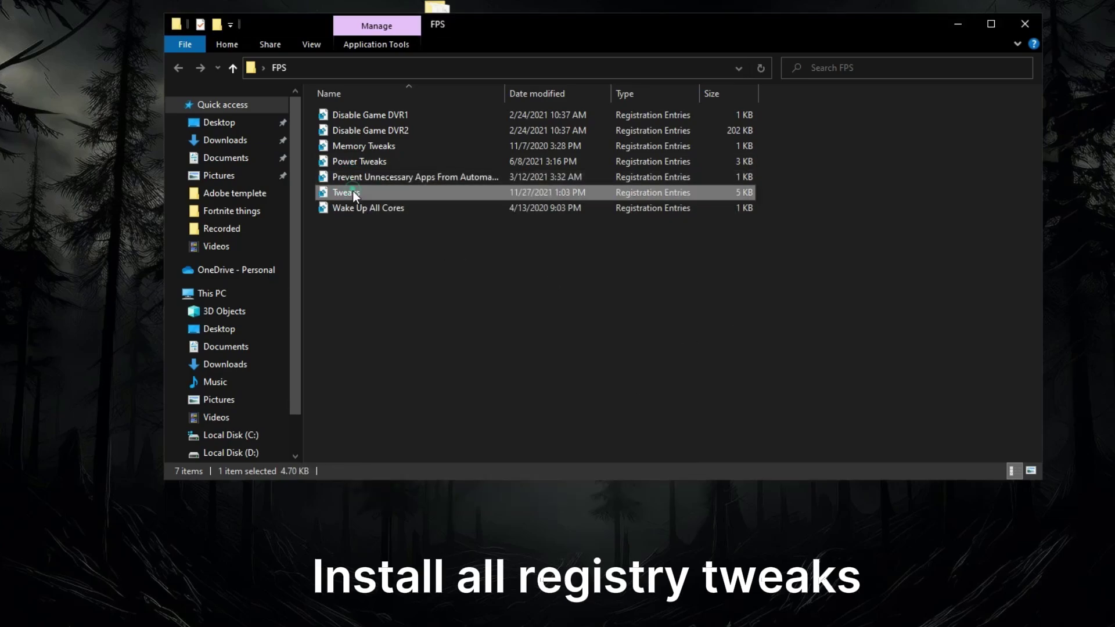
pyautogui.rightClick(352, 191)
pyautogui.click(433, 209)
pyautogui.click(669, 323)
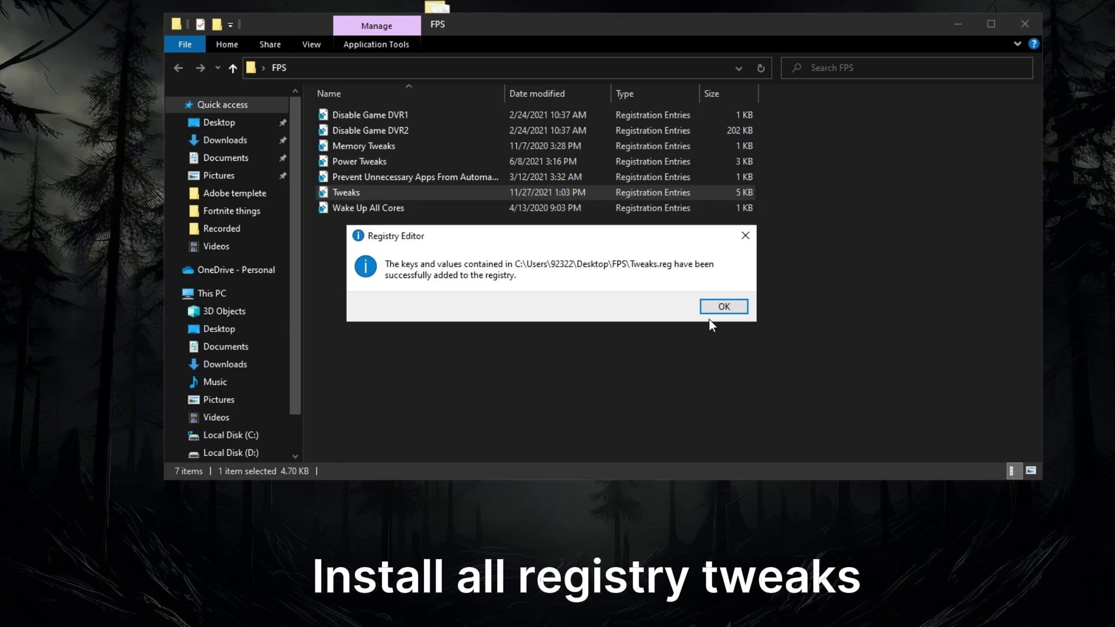
pyautogui.click(722, 306)
pyautogui.click(389, 207)
pyautogui.rightClick(391, 207)
pyautogui.click(428, 217)
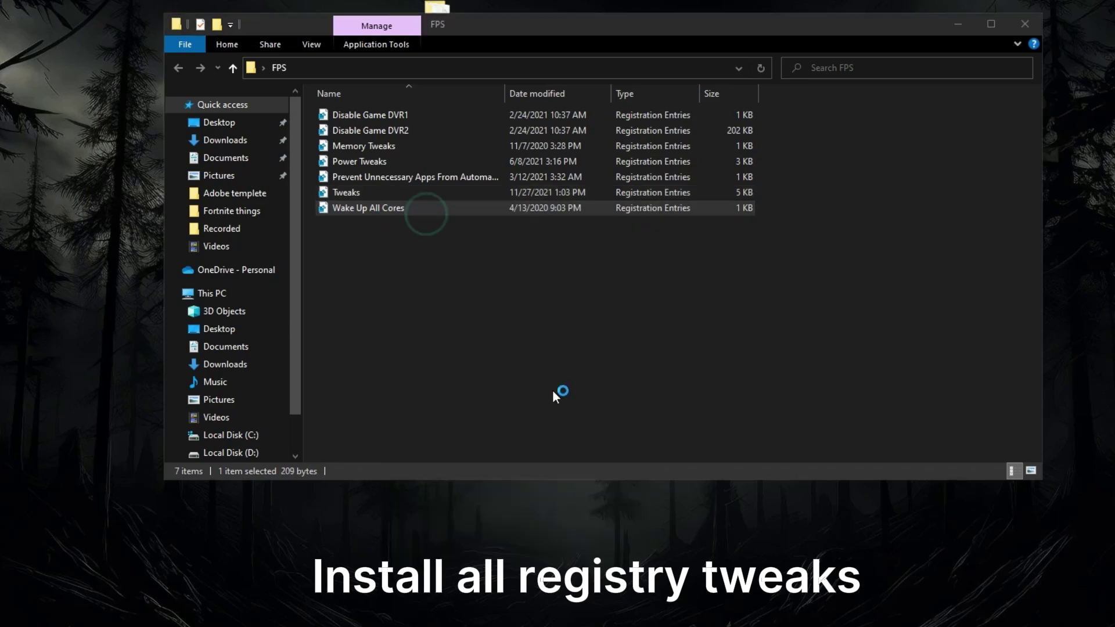
pyautogui.click(668, 324)
pyautogui.click(724, 307)
pyautogui.moveTo(348, 83); pyautogui.dragTo(415, 293)
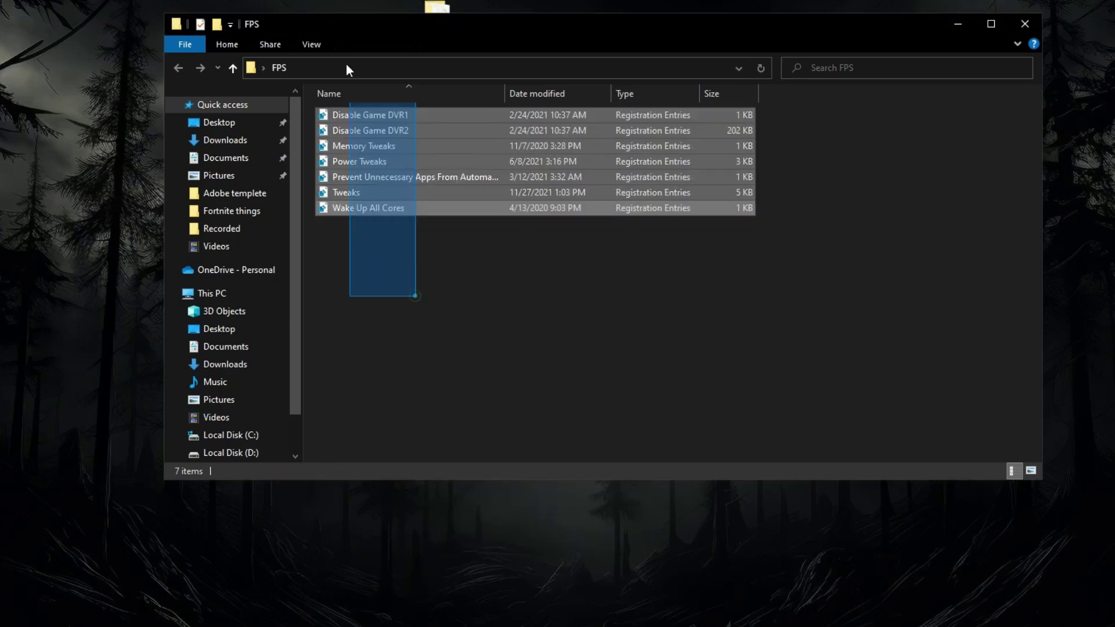
# Close the FPS folder and set the AMD FirePro V3900 interrupt priority to High.
pyautogui.click(1019, 26)
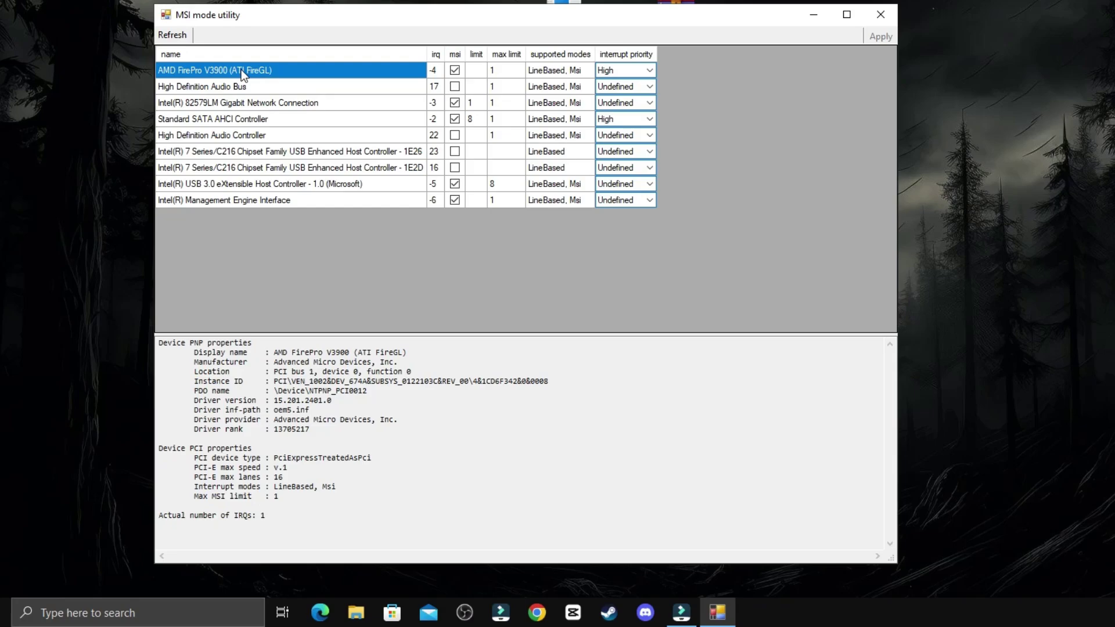
pyautogui.click(646, 79)
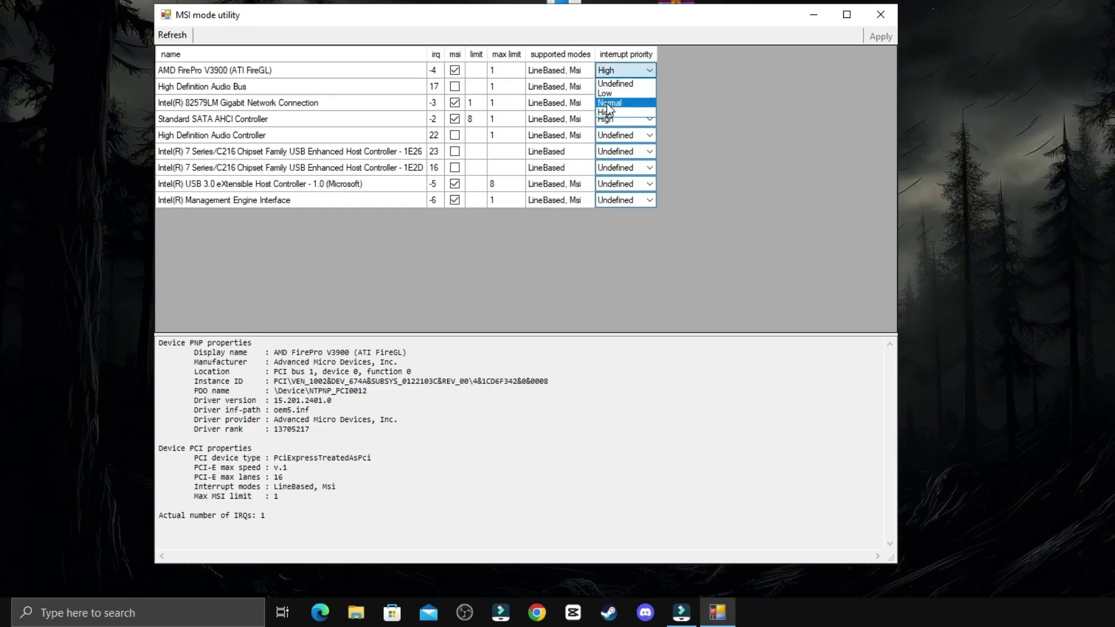
pyautogui.click(608, 117)
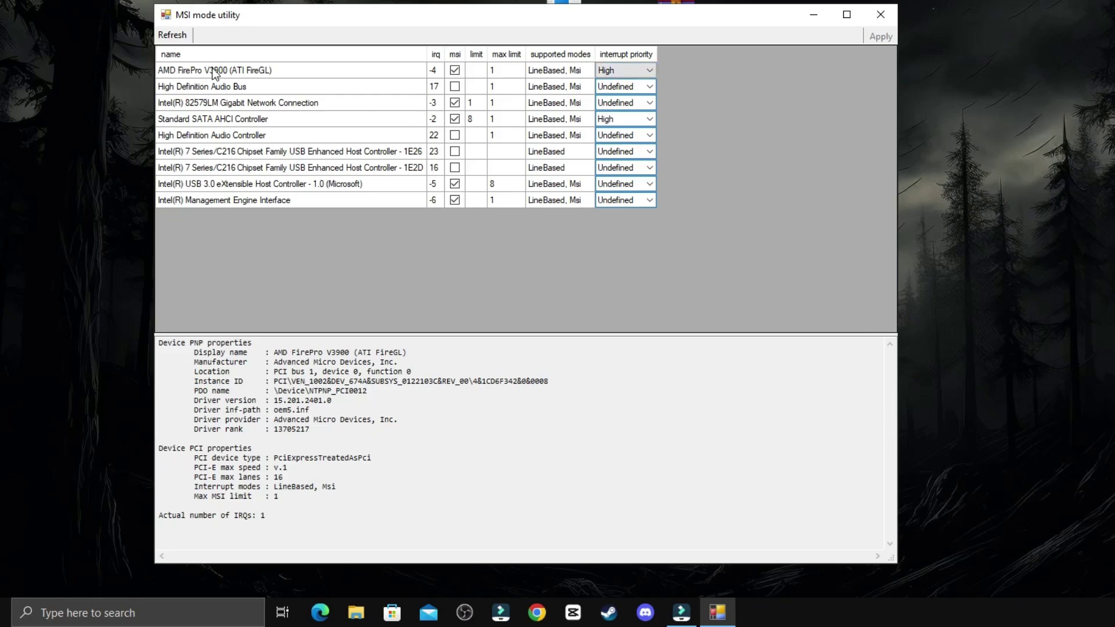
pyautogui.click(631, 73)
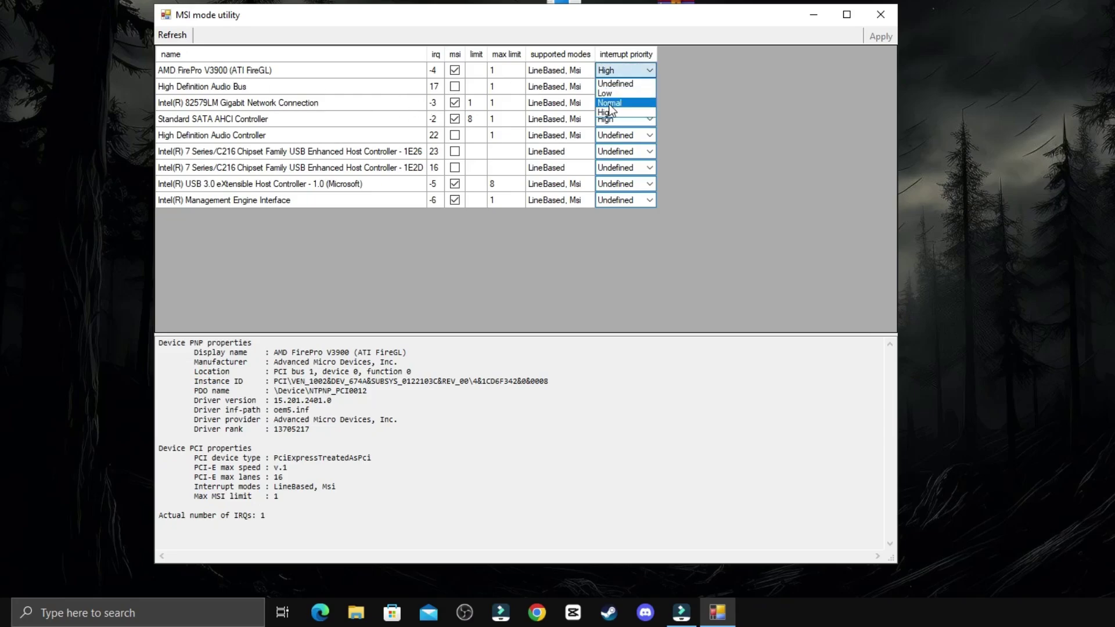
pyautogui.click(609, 118)
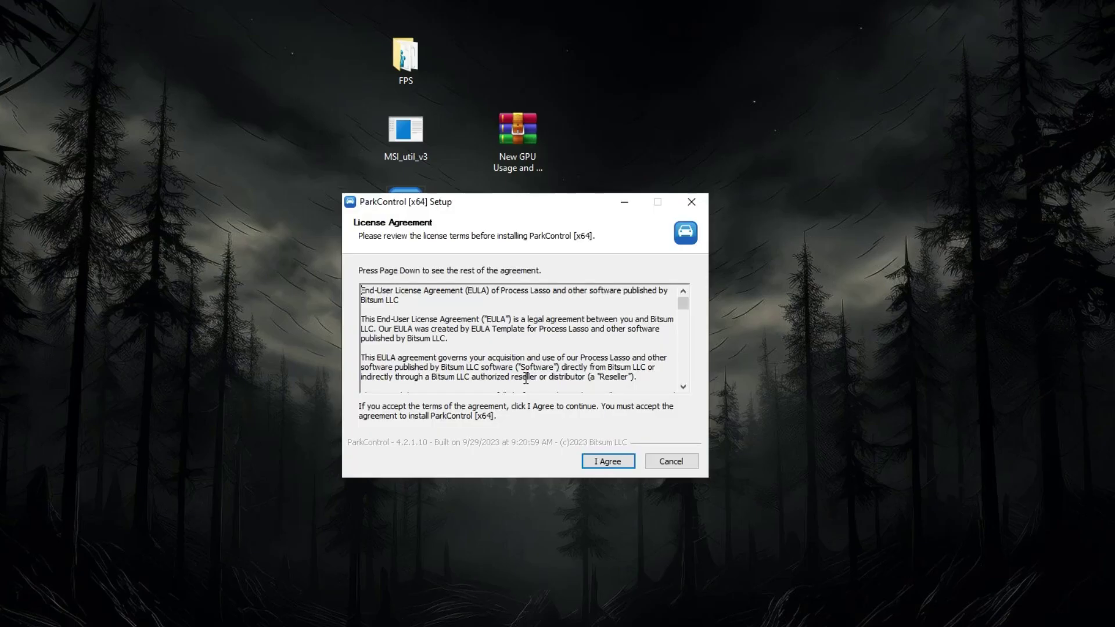
# Install ParkControl and make Ultimate Performance the active power plan.
pyautogui.click(605, 462)
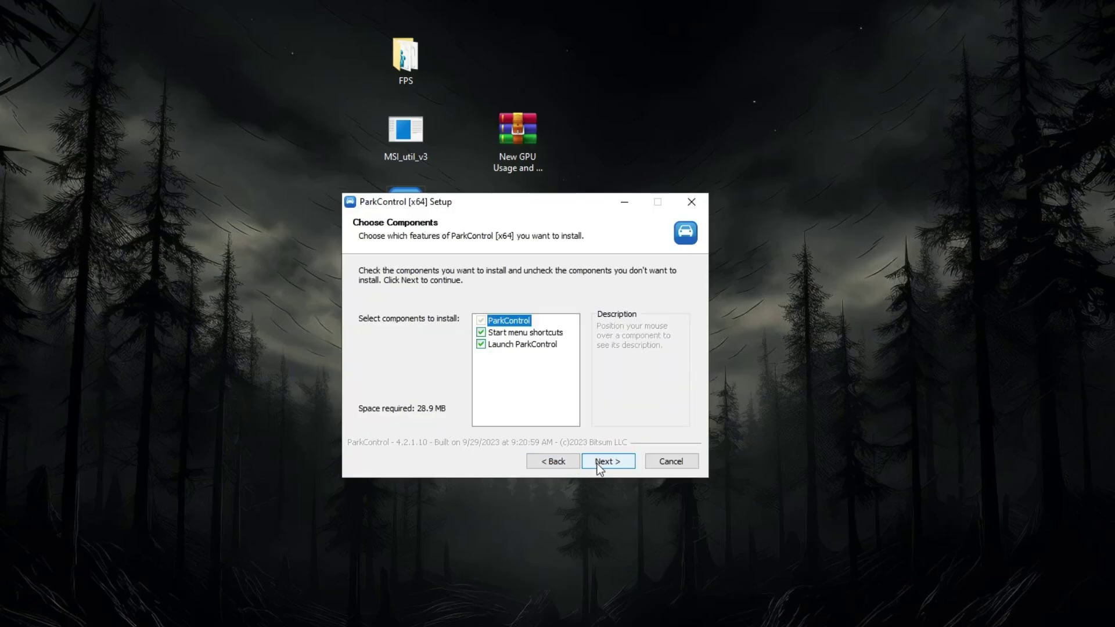
pyautogui.click(618, 460)
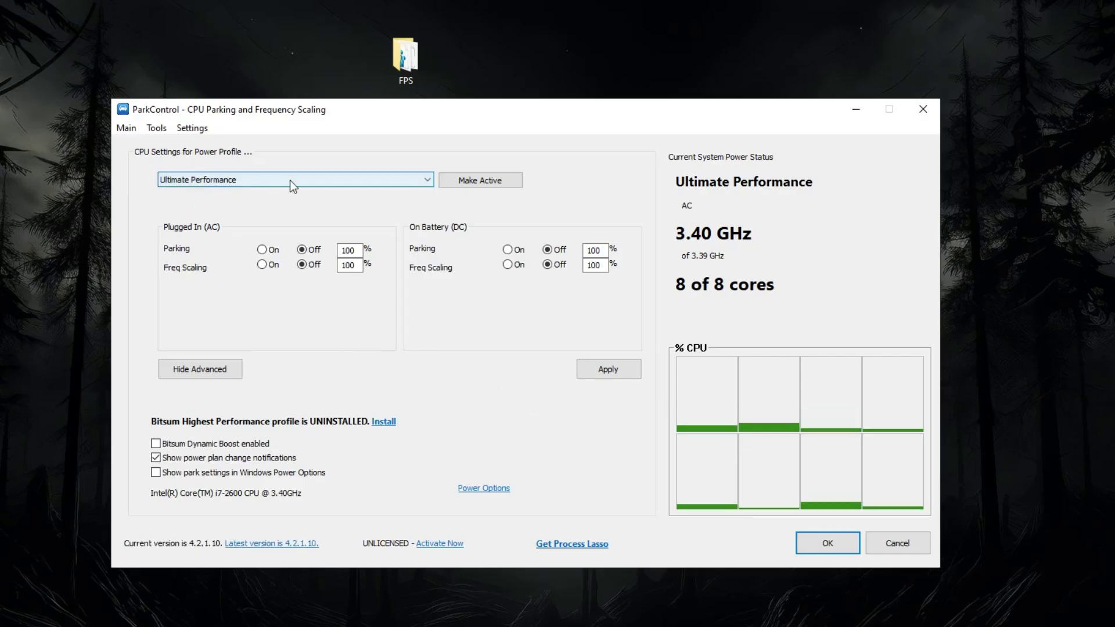
pyautogui.click(305, 181)
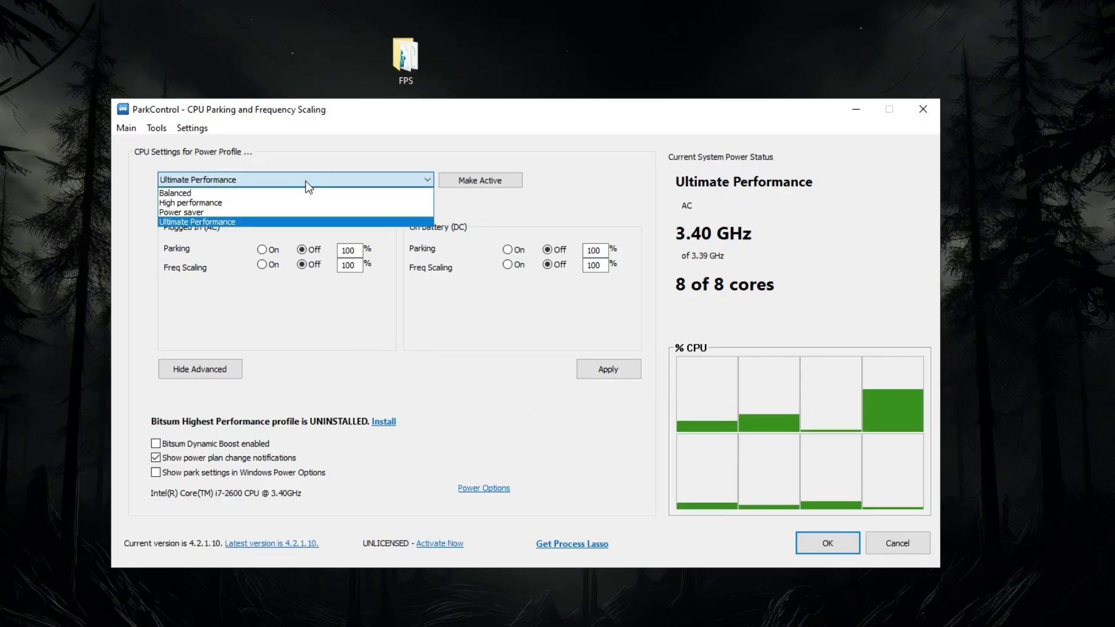
pyautogui.click(188, 224)
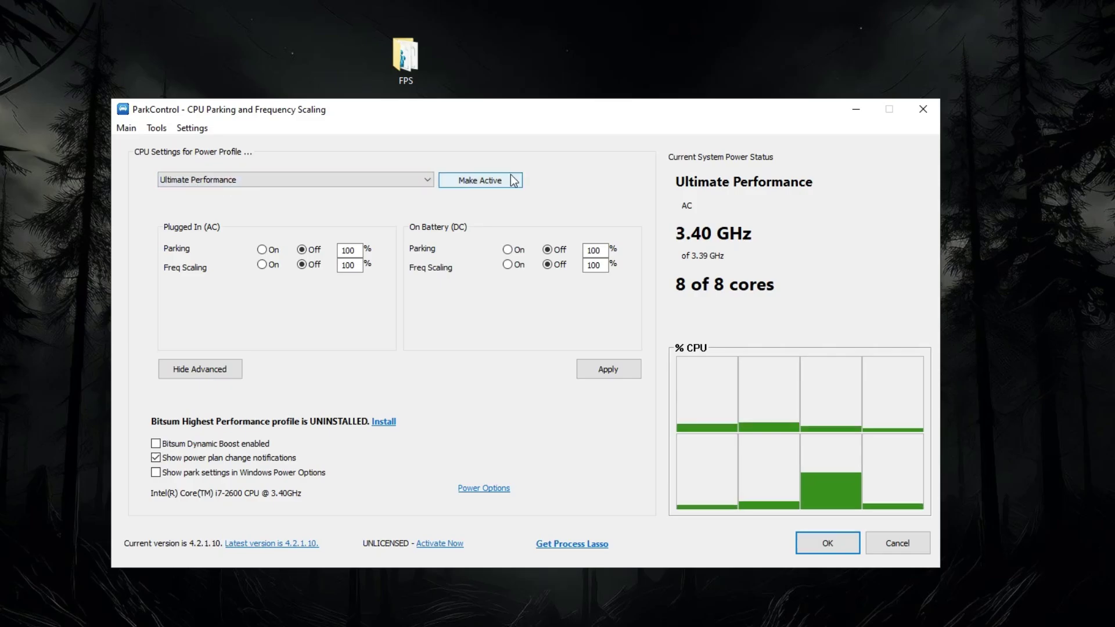
pyautogui.click(482, 182)
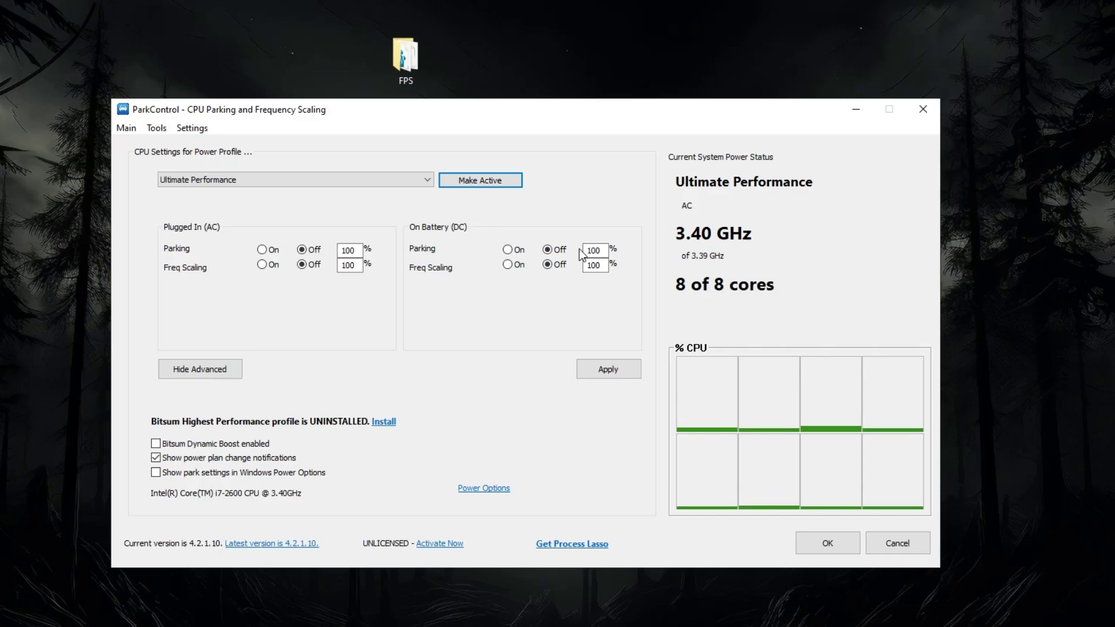
# Enable Dynamic Boost using Ultimate Performance while active, then apply the parking settings.
pyautogui.click(156, 443)
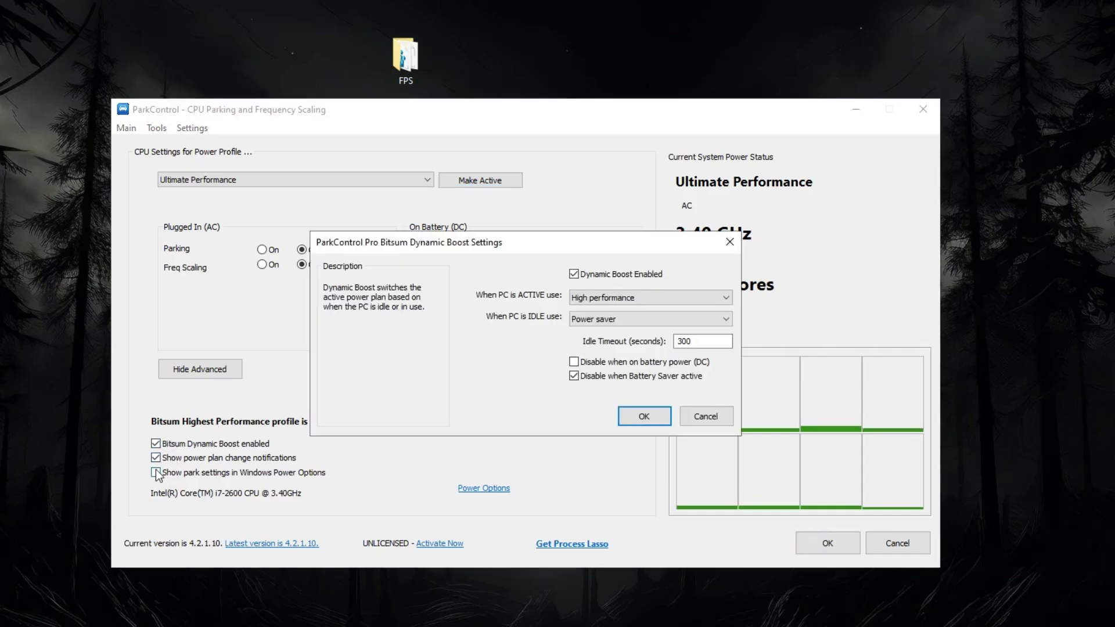
pyautogui.click(612, 297)
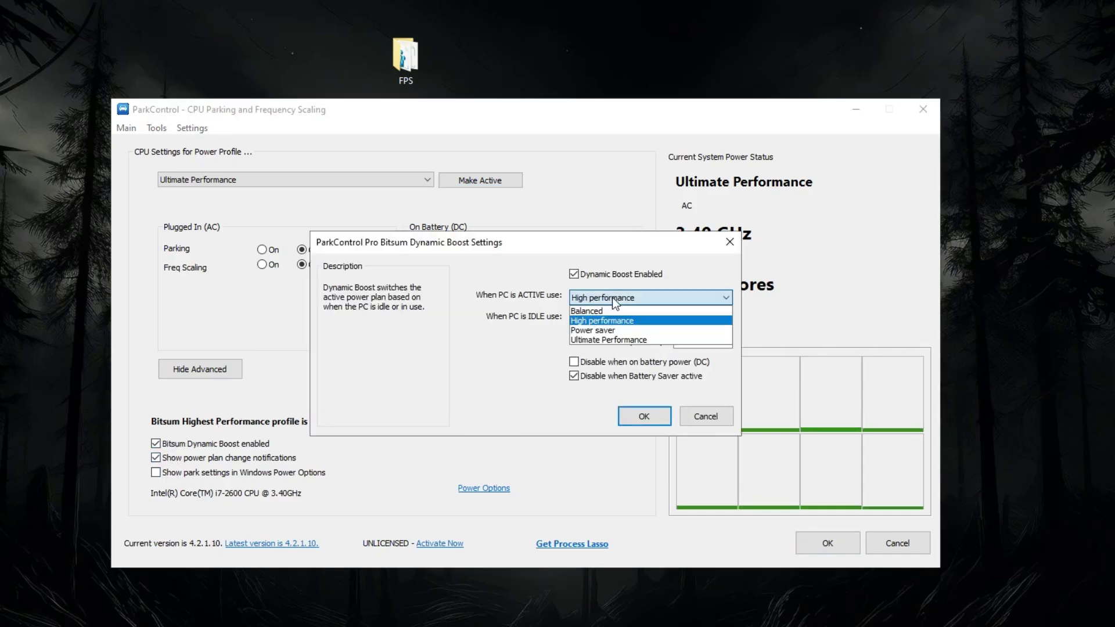
pyautogui.click(595, 337)
pyautogui.click(644, 415)
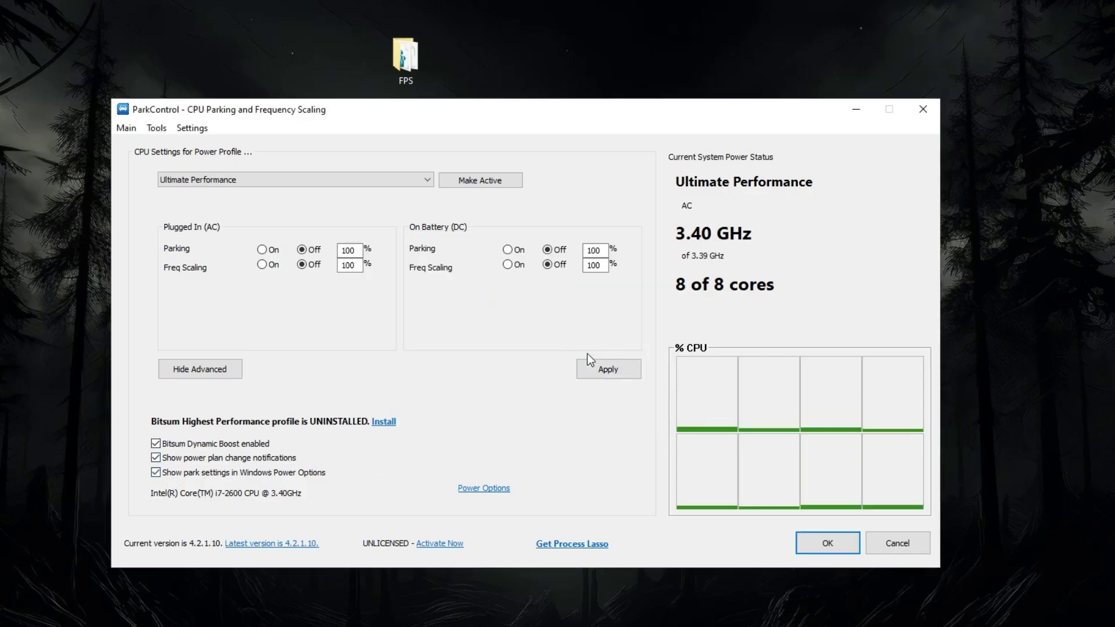
pyautogui.click(604, 373)
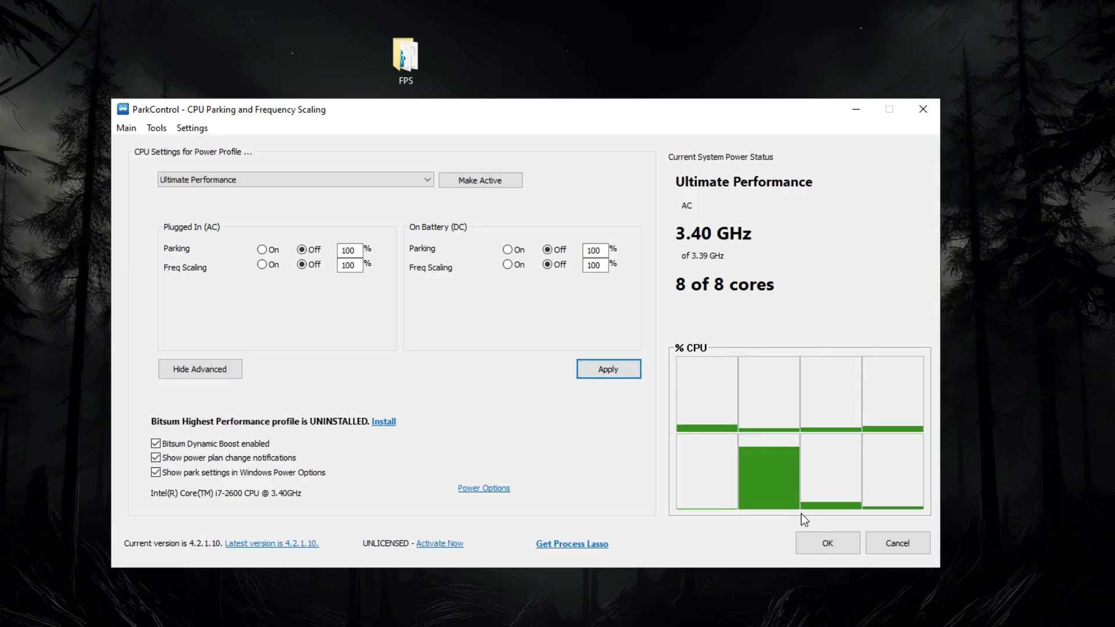
# Close ParkControl, search for 'gea' and run GearUP Booster as administrator.
pyautogui.click(827, 543)
pyautogui.click(172, 603)
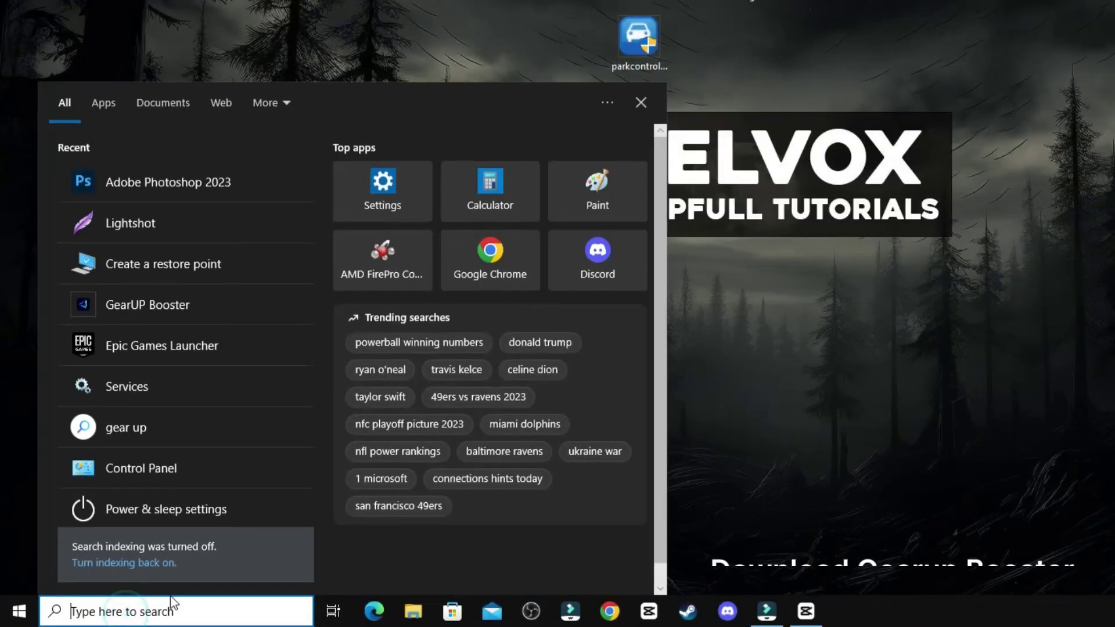
pyautogui.write('gea')
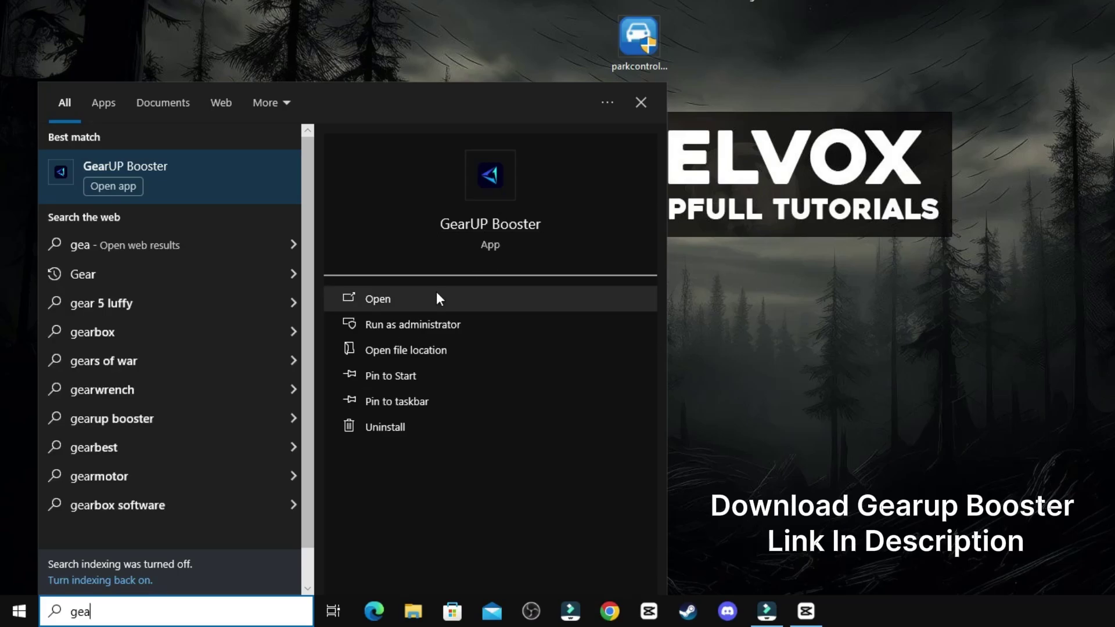
pyautogui.click(399, 329)
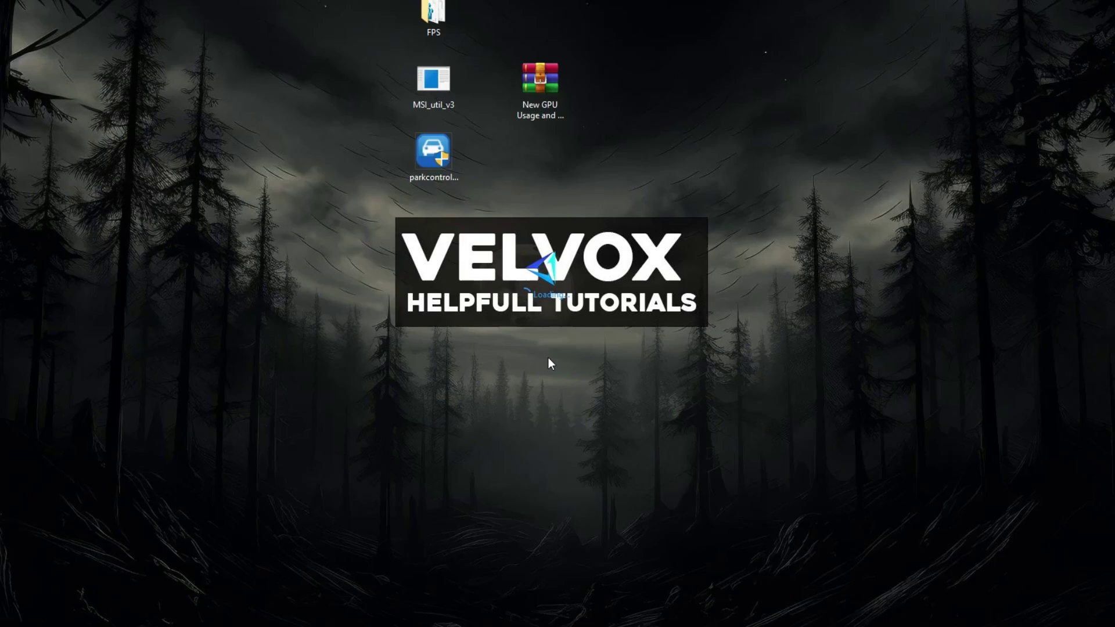
pyautogui.scroll(-3, 405, 265)
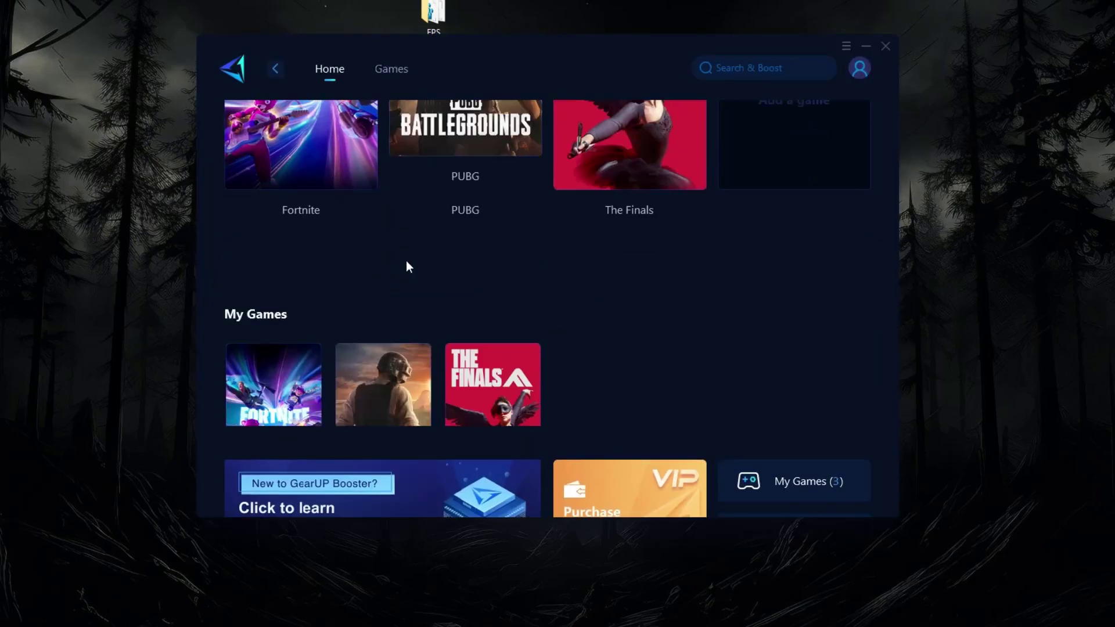
pyautogui.scroll(3, 366, 261)
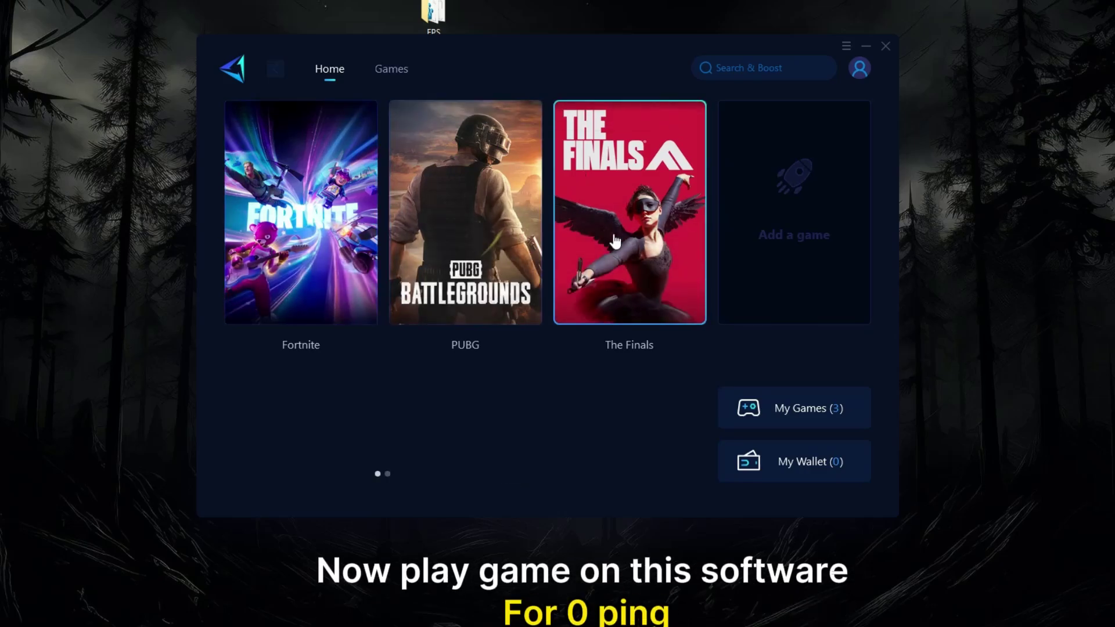
pyautogui.scroll(-3, 306, 279)
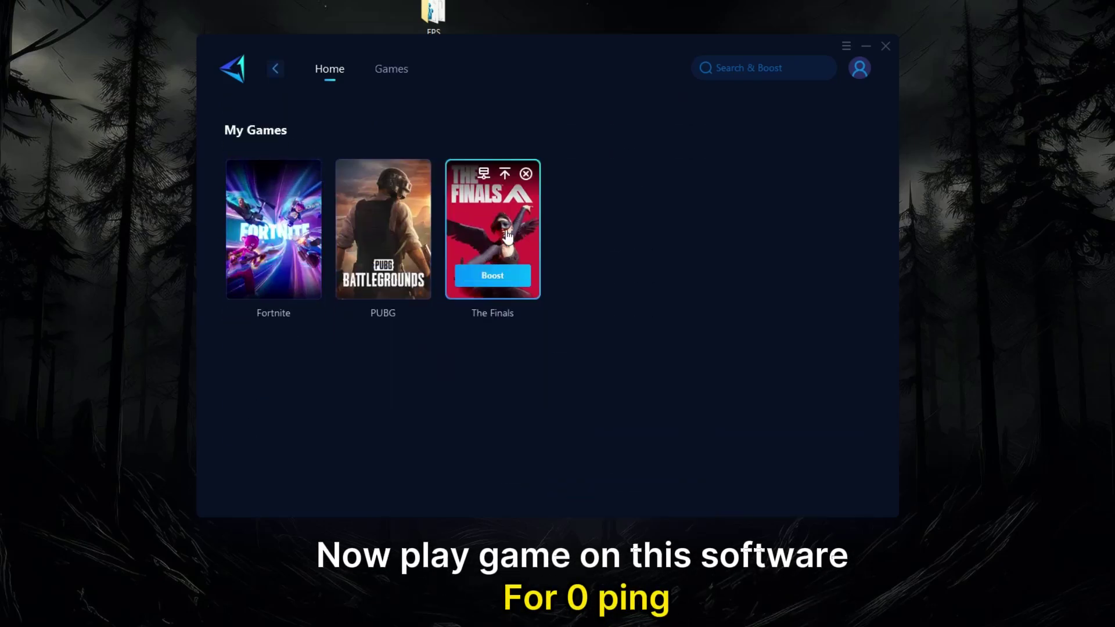
pyautogui.scroll(3, 297, 253)
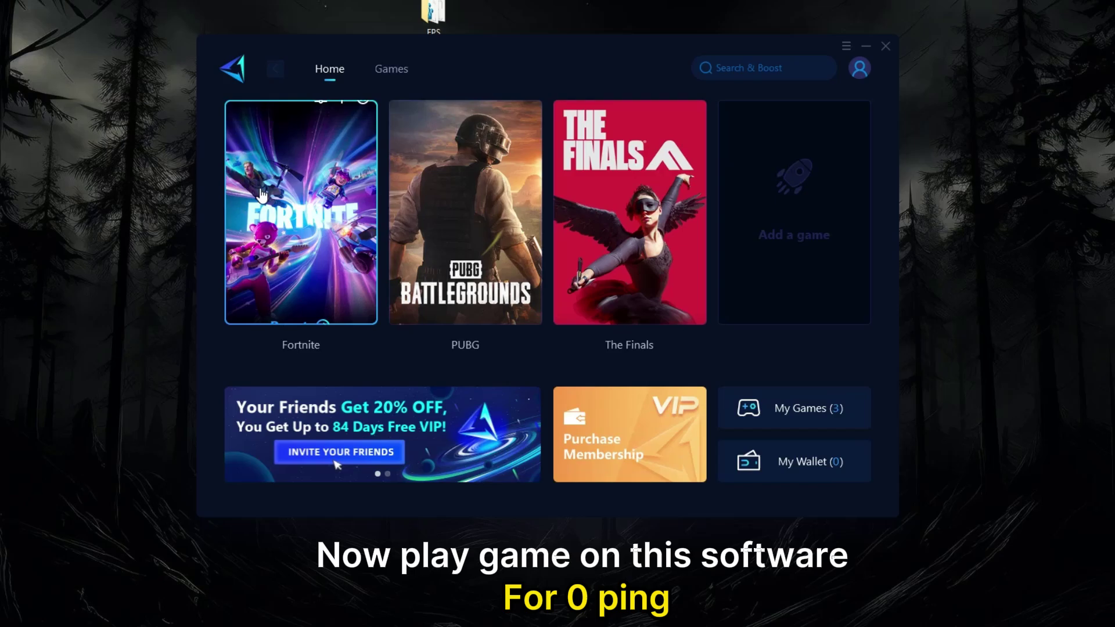